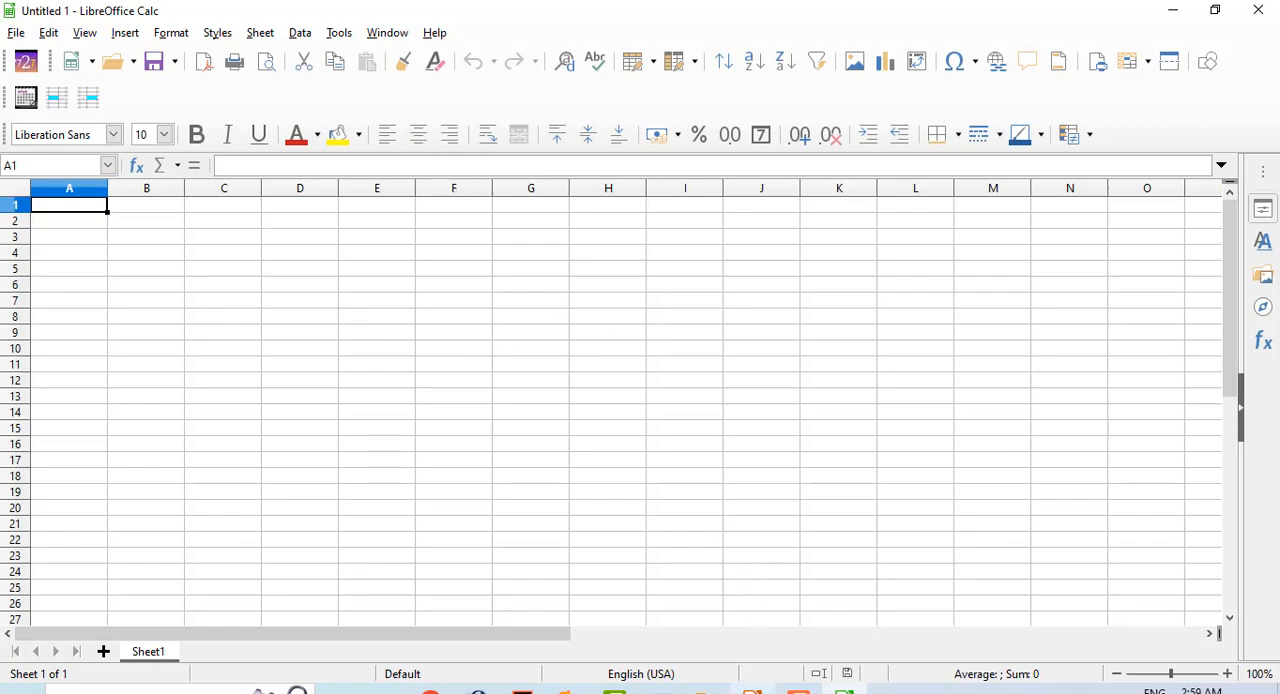
Copy the six-item error list from the first slide of Libreoffice Calc Error.odp into spreadsheet cells F8:F13.
mouse_move(752, 688)
click(748, 622)
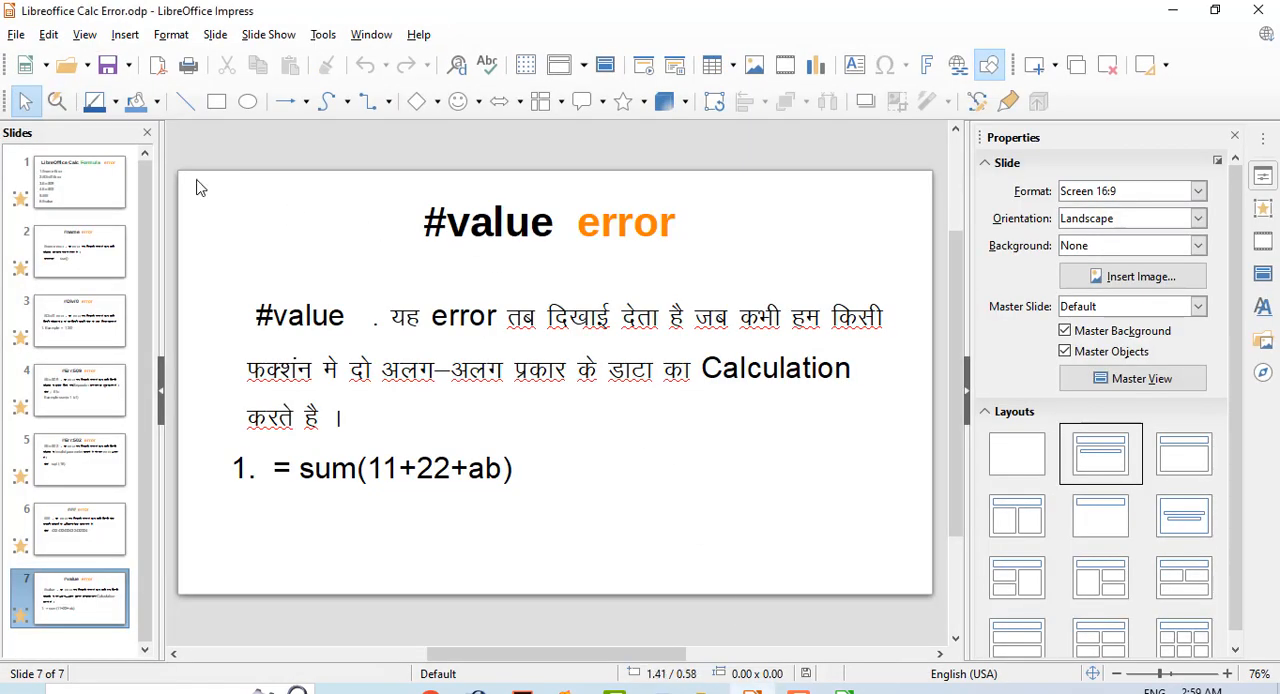
key(Home)
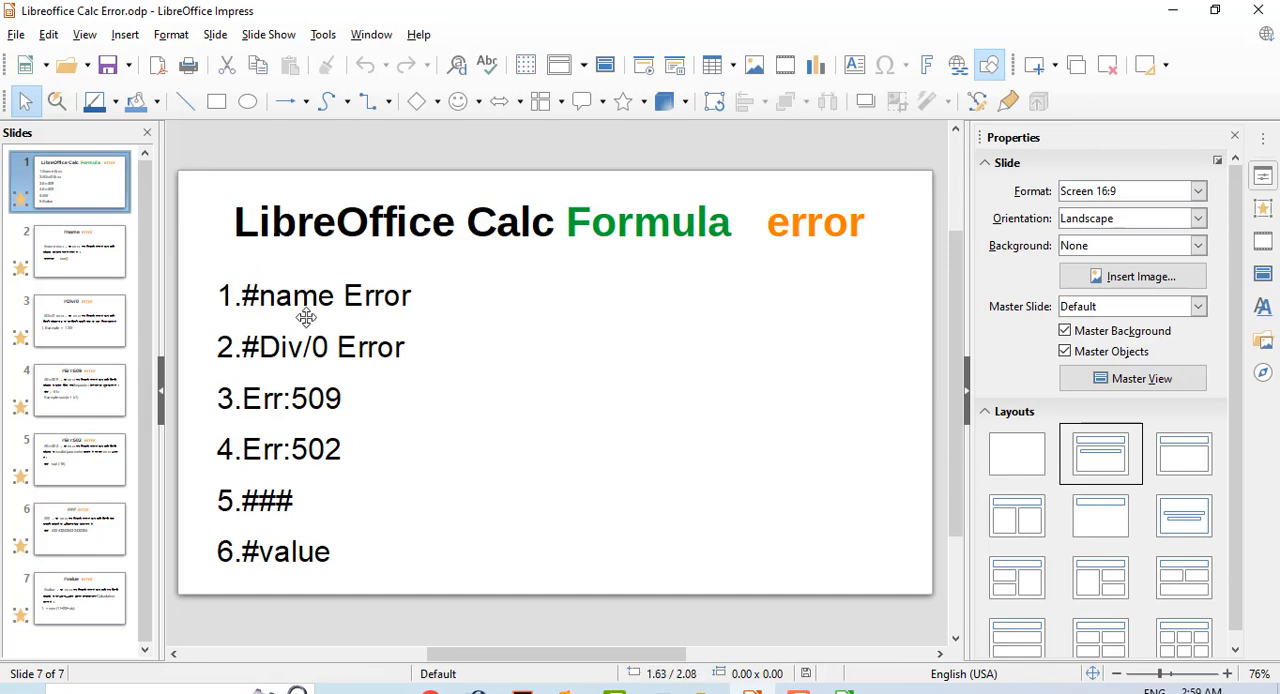
click(411, 293)
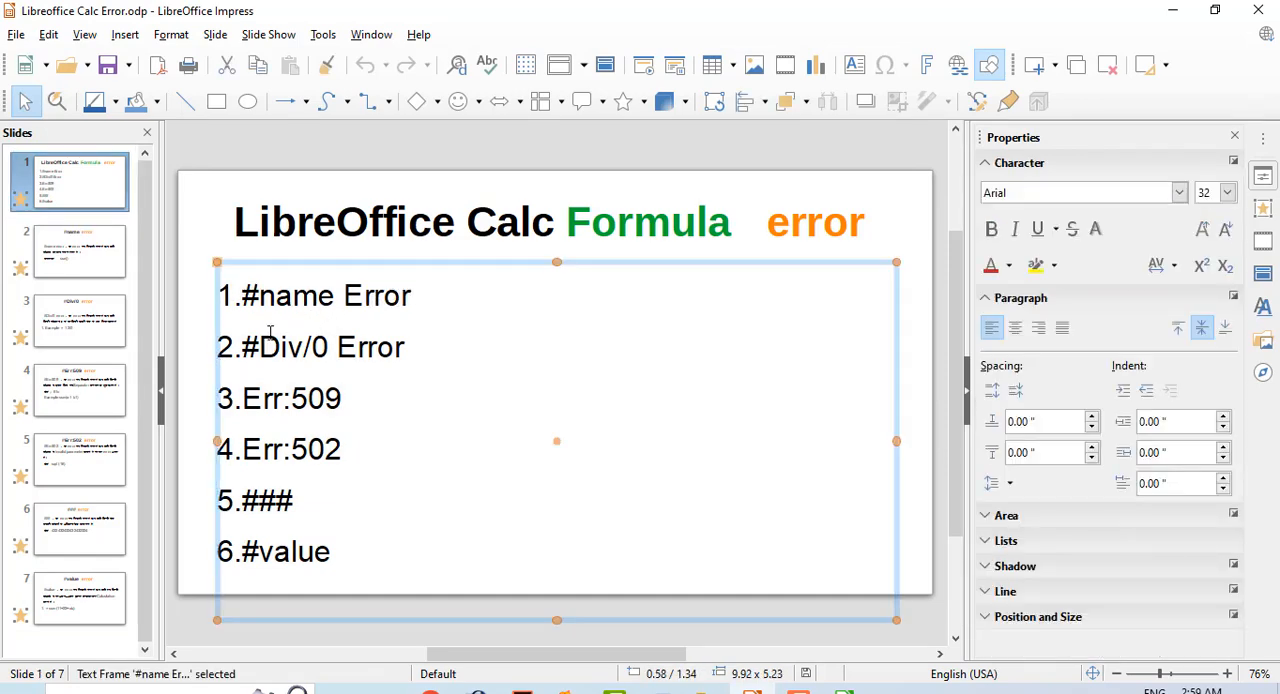
drag(270, 332, 249, 597)
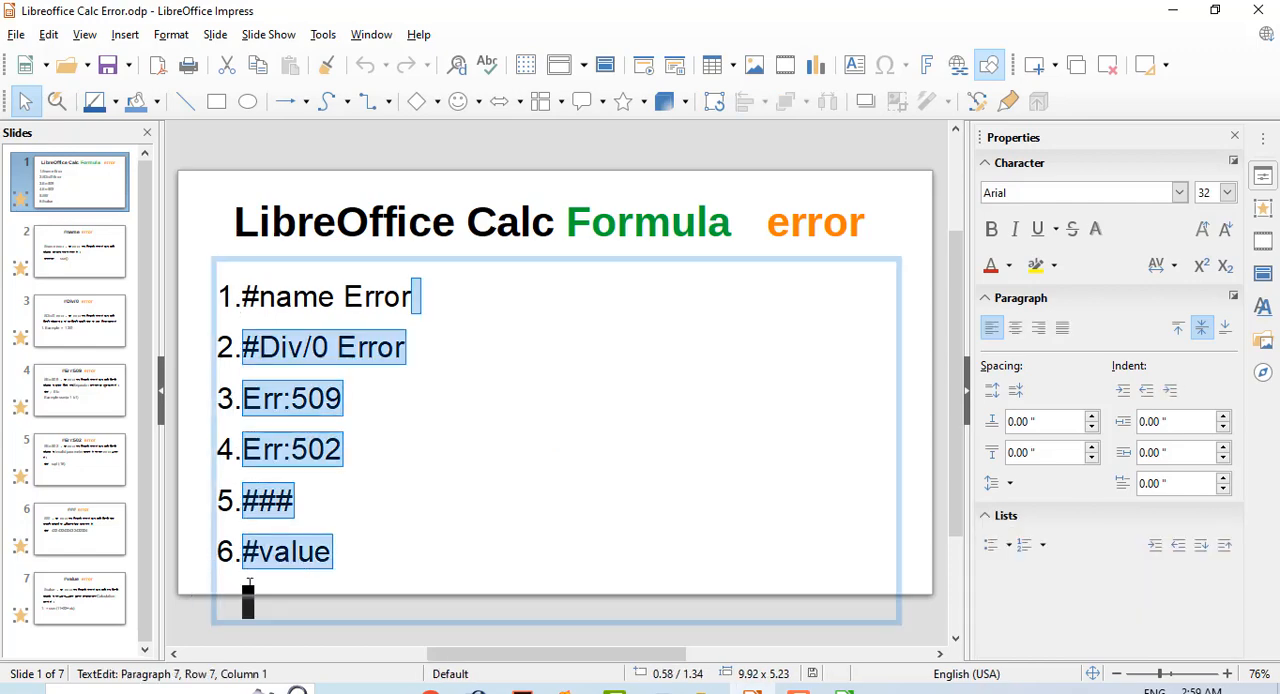
click(332, 569)
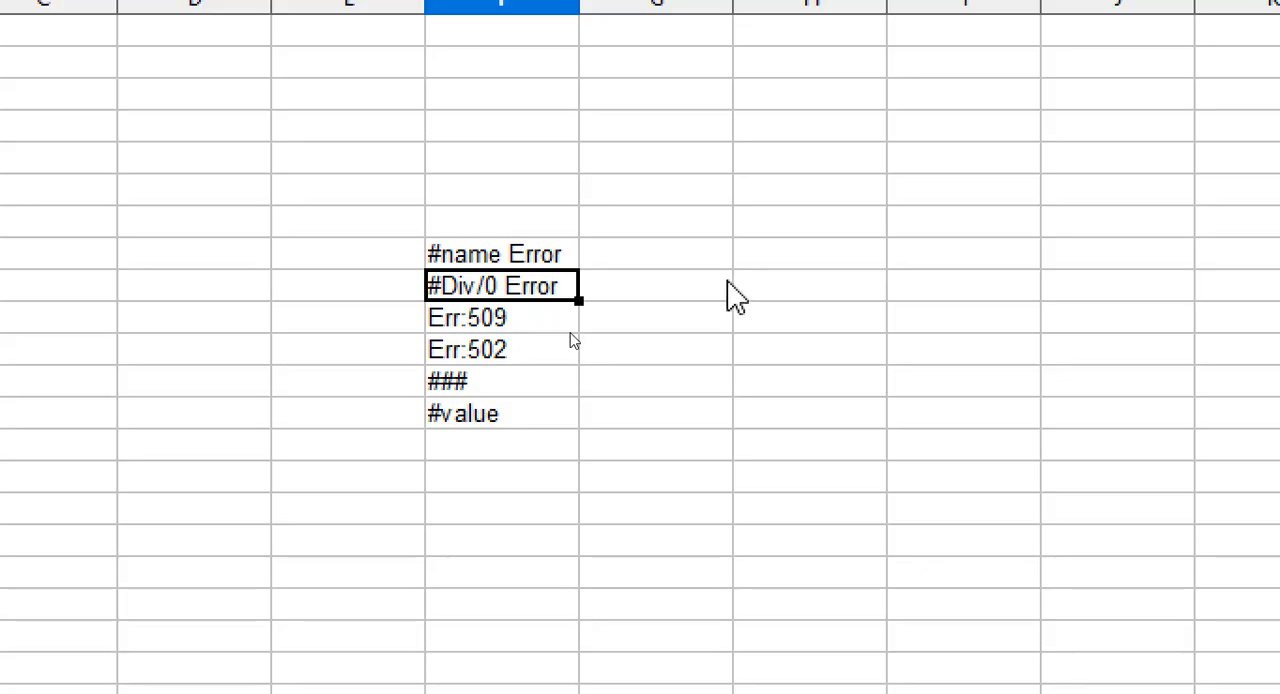
click(737, 286)
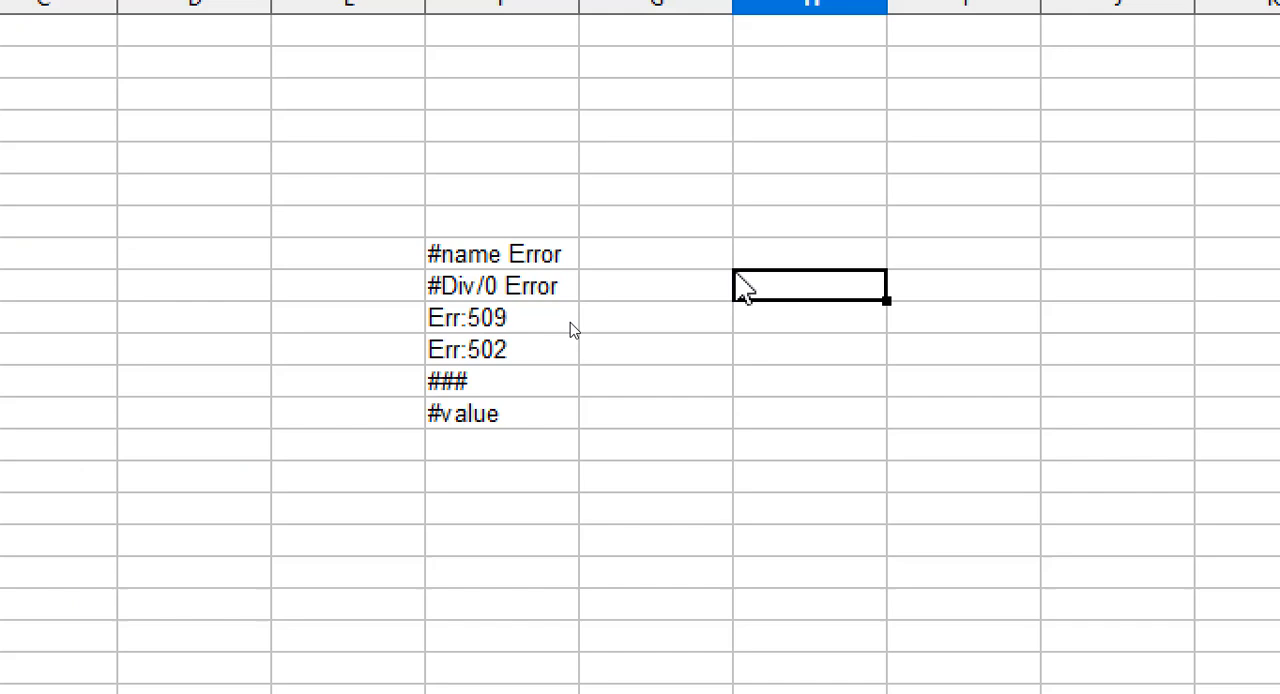
Enter the misspelled function formula =sqst(16) in cell H8, beside the #name Error label.
click(675, 233)
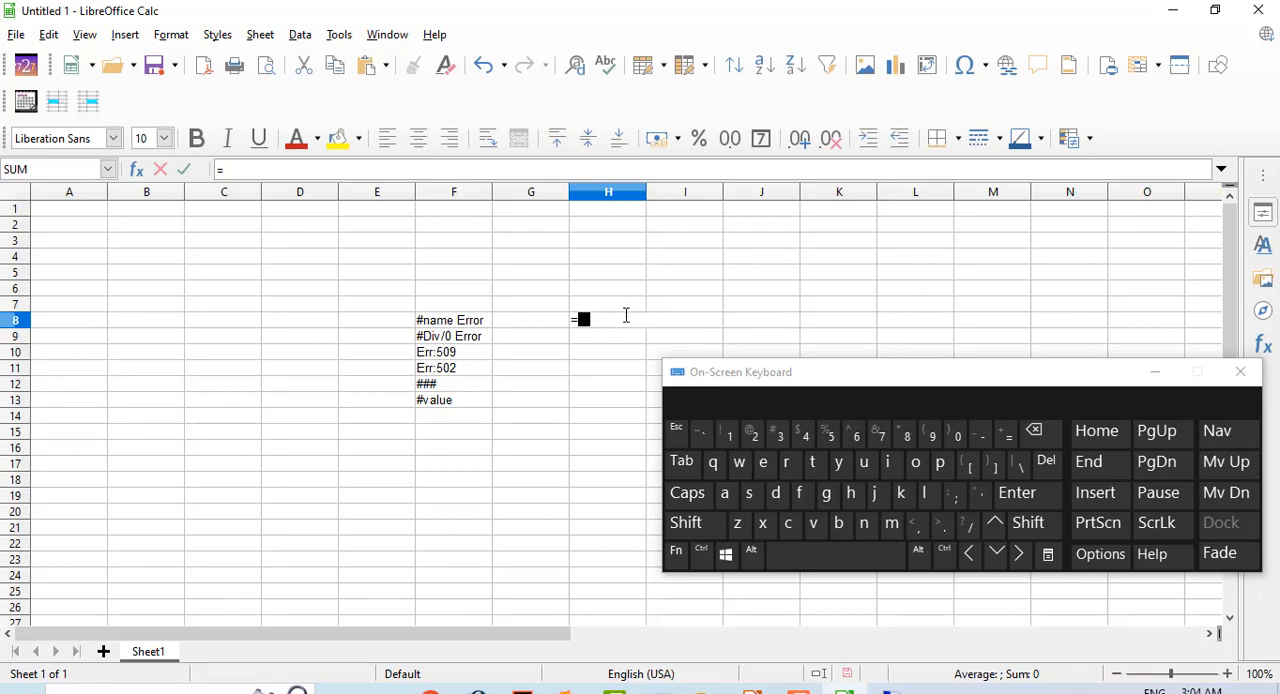
text(sq)
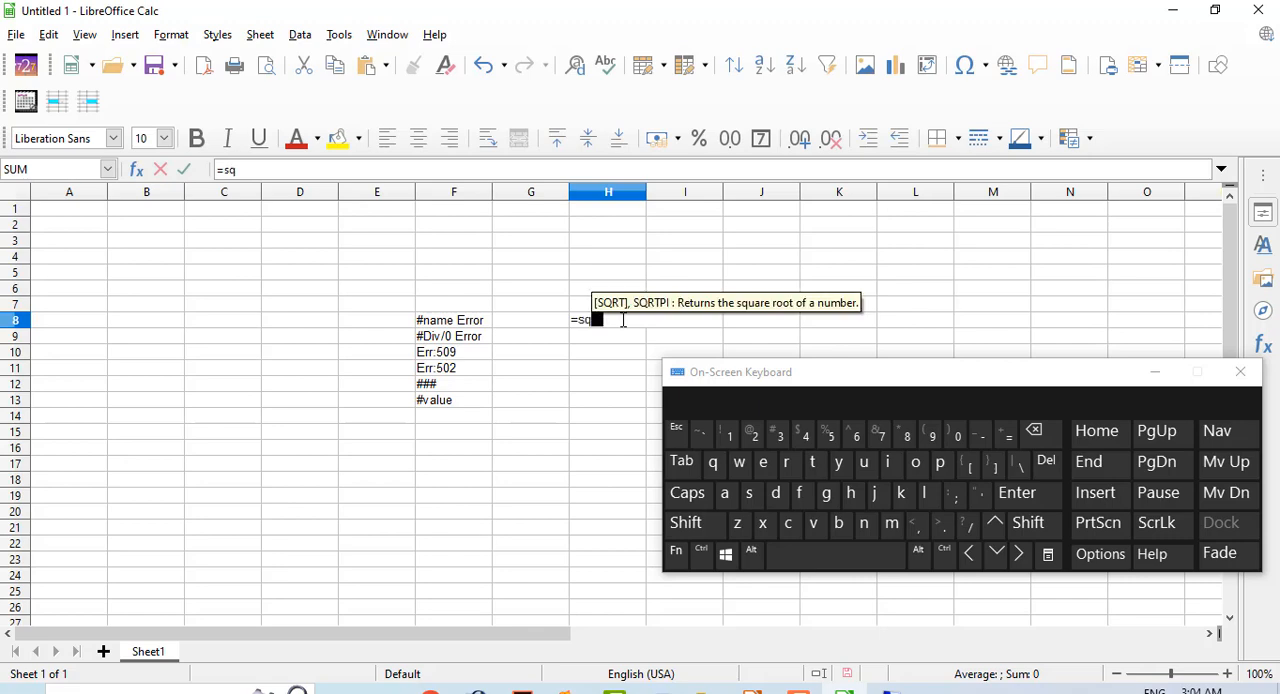
text(st)
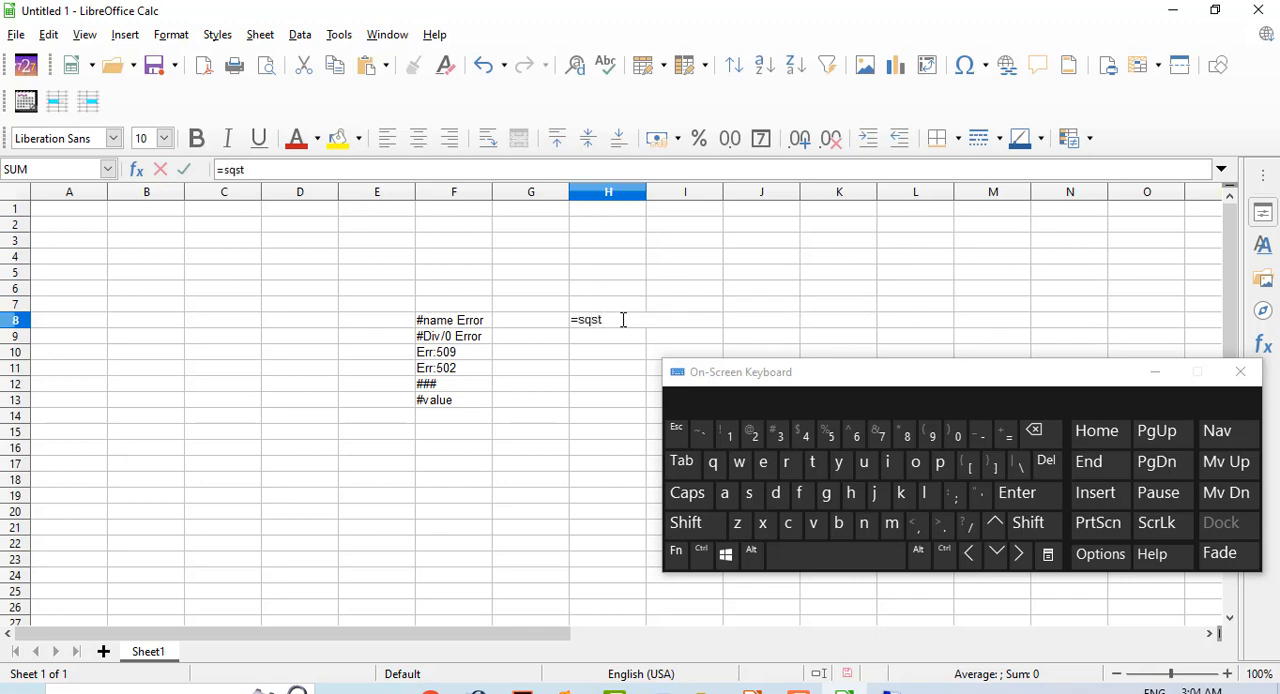
text(()
text(16))
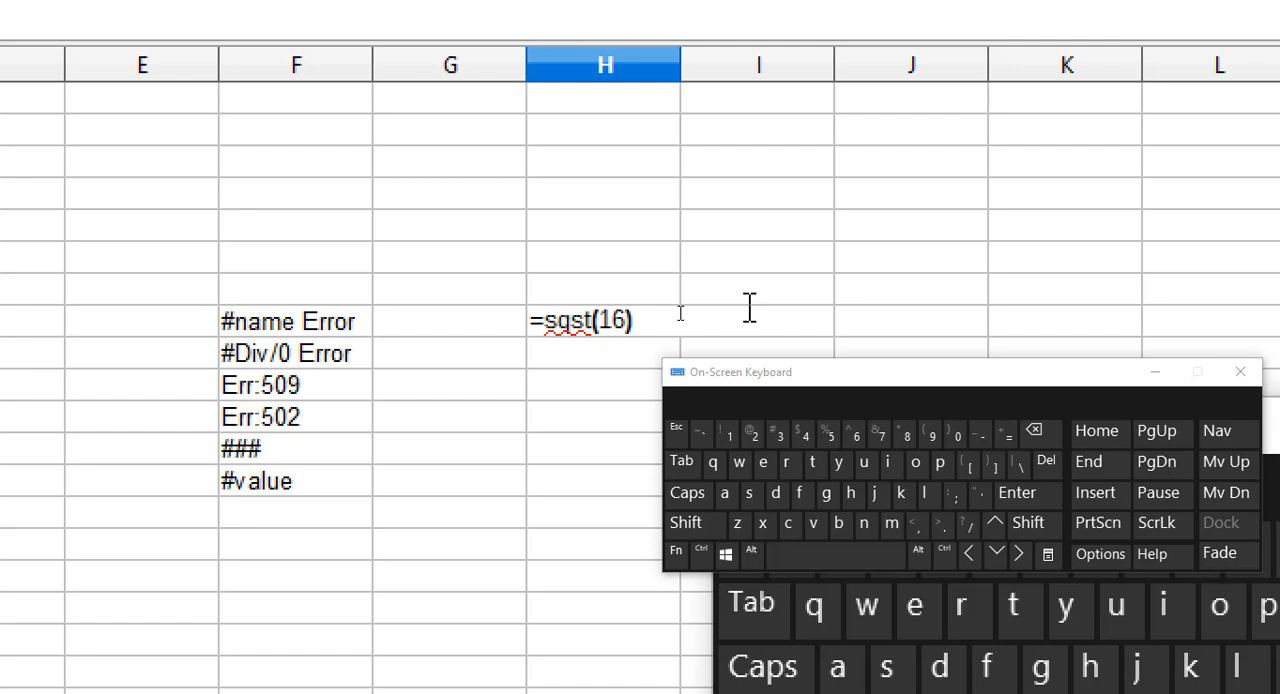
key(Return)
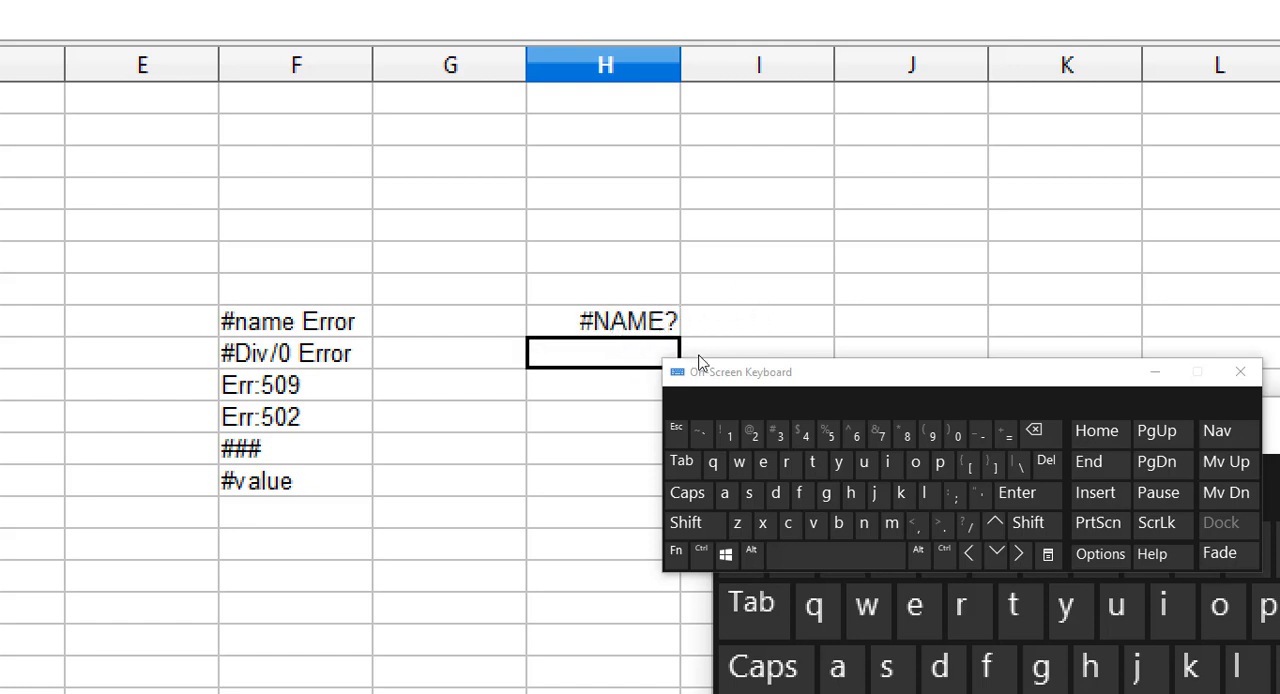
Reopen the formula in H8 and highlight its function name and argument to examine the misspelling.
click(614, 320)
double_click(626, 305)
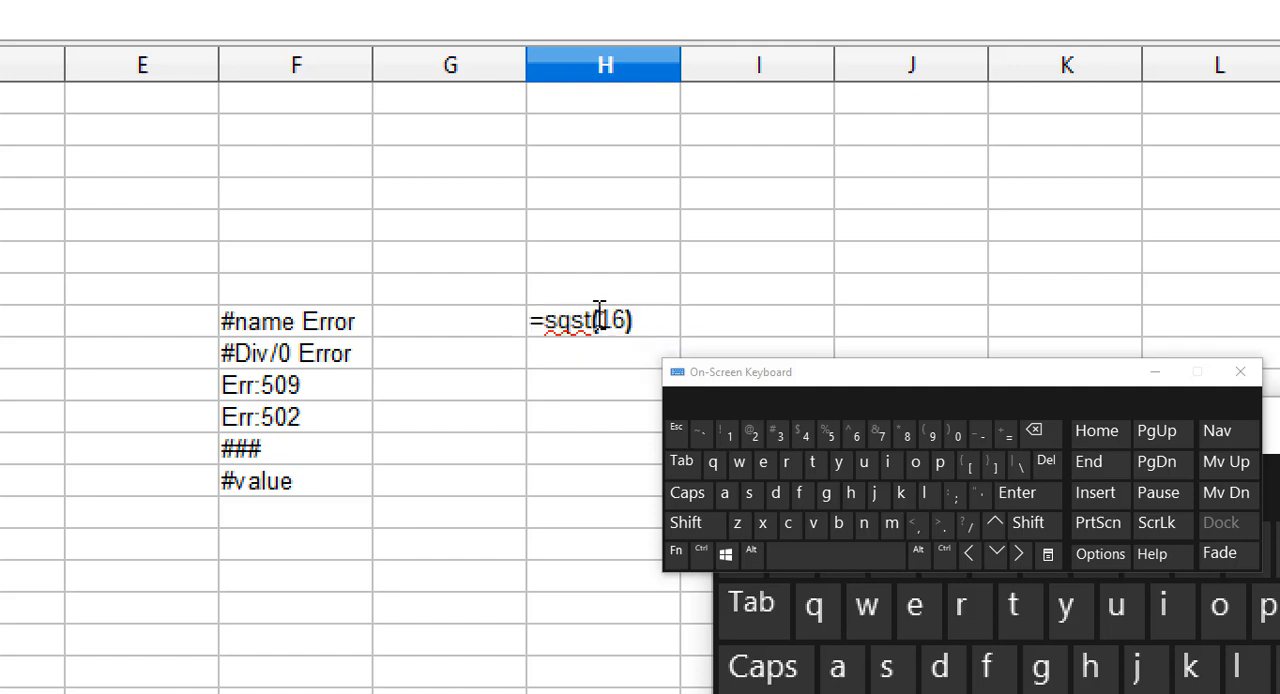
drag(543, 321, 597, 340)
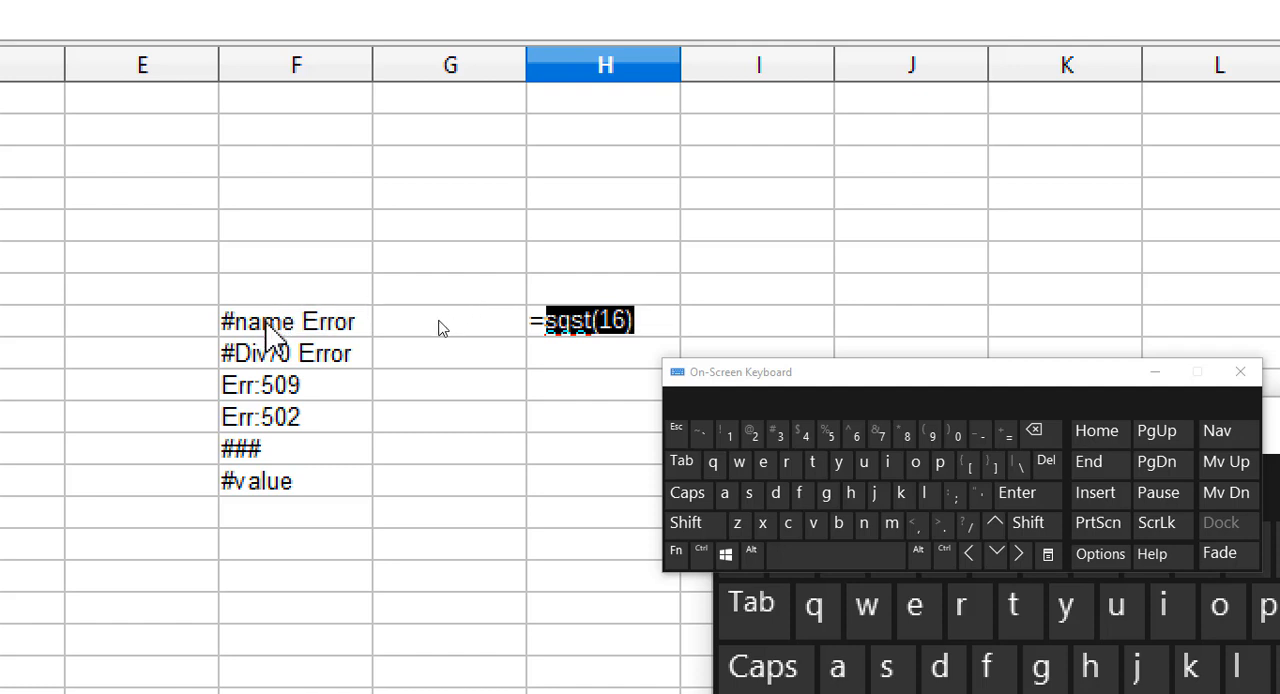
key(Return)
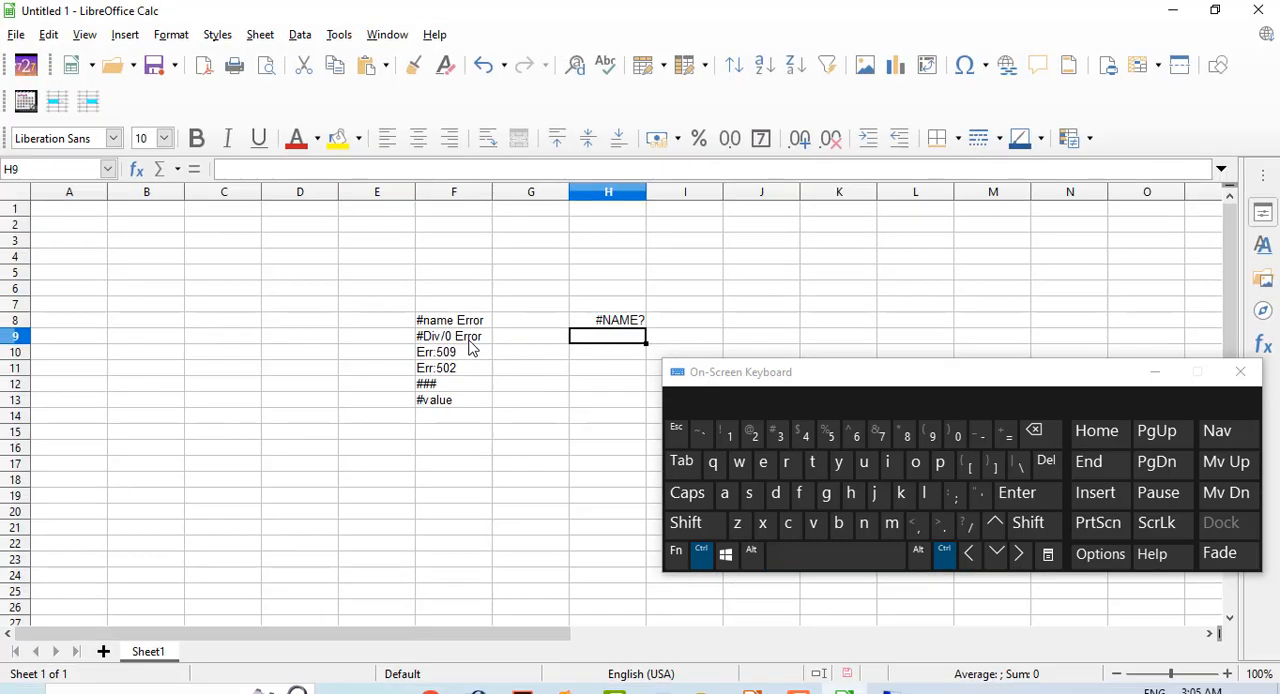
Enter the division-by-zero formula =12/0 in cell H9, beside the #Div/0 Error label.
click(1005, 430)
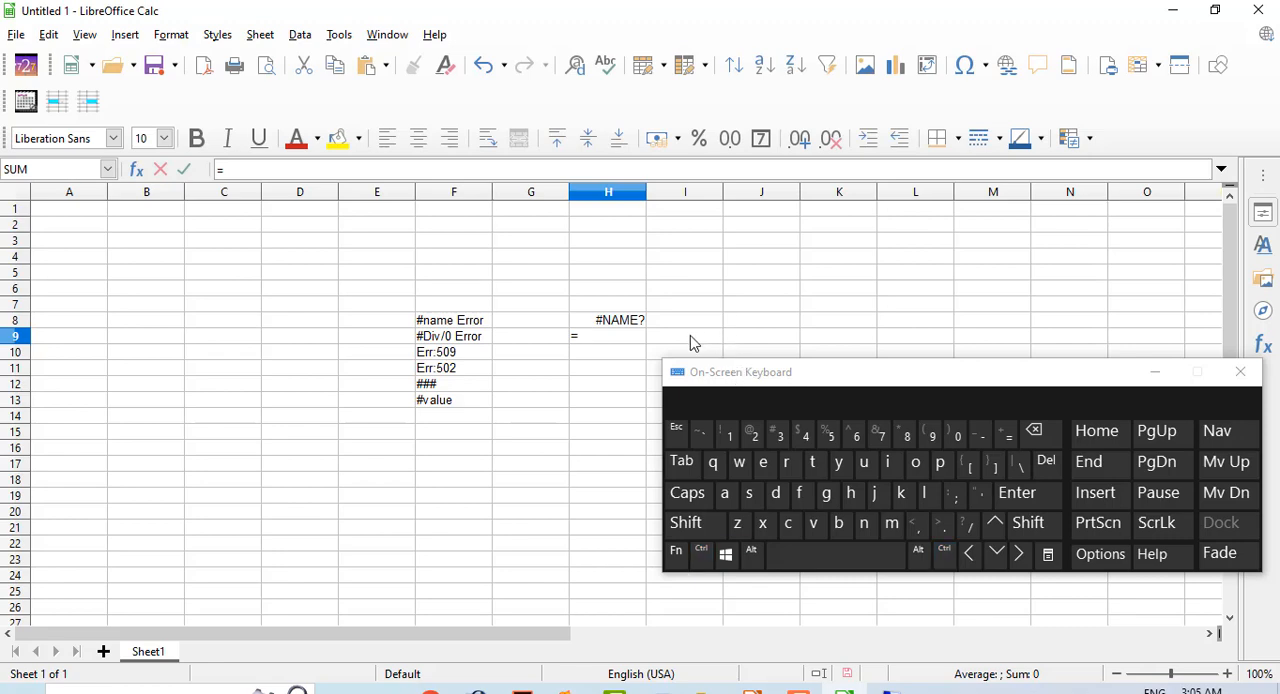
text(12/0)
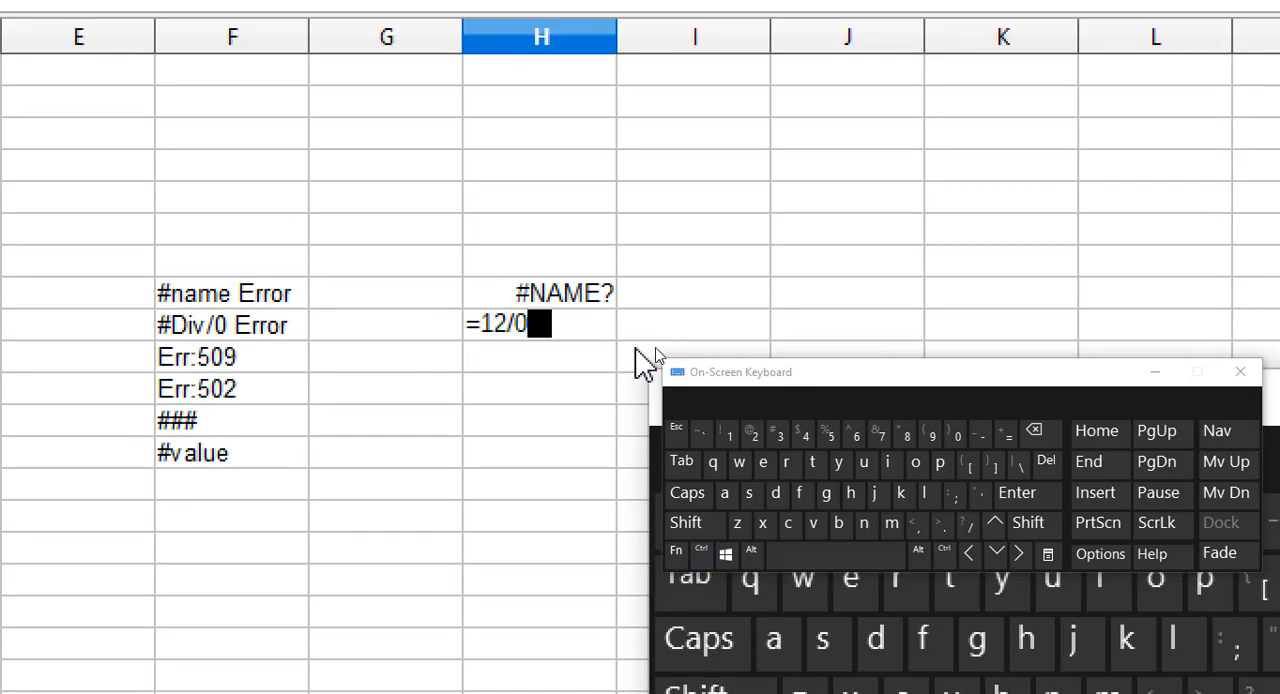
key(Return)
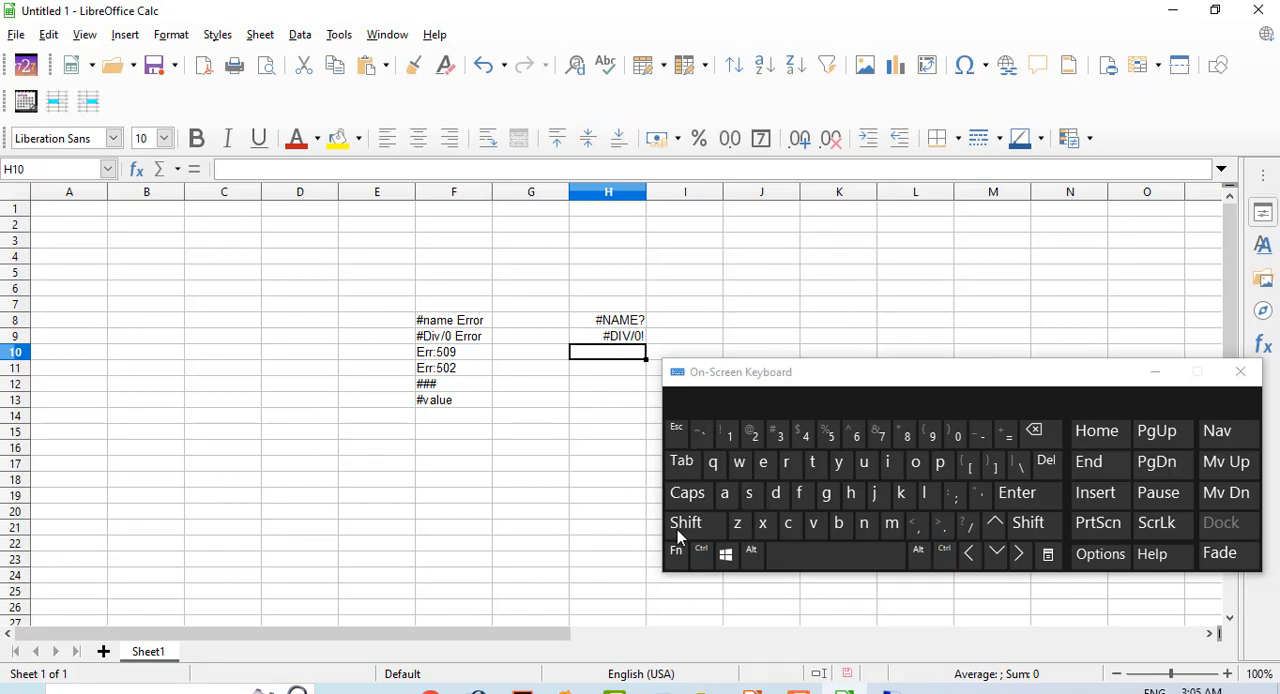
Switch to the Impress presentation and read the explanation and example on slide 4 about Err:509.
click(765, 688)
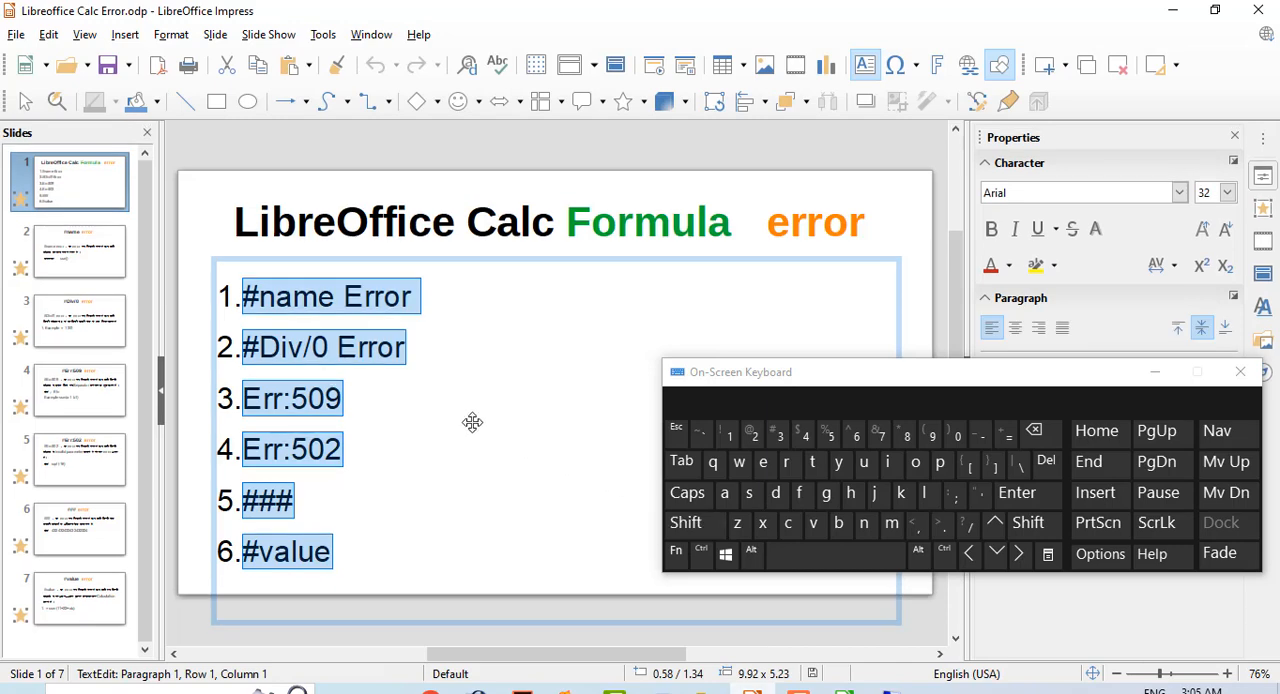
click(345, 381)
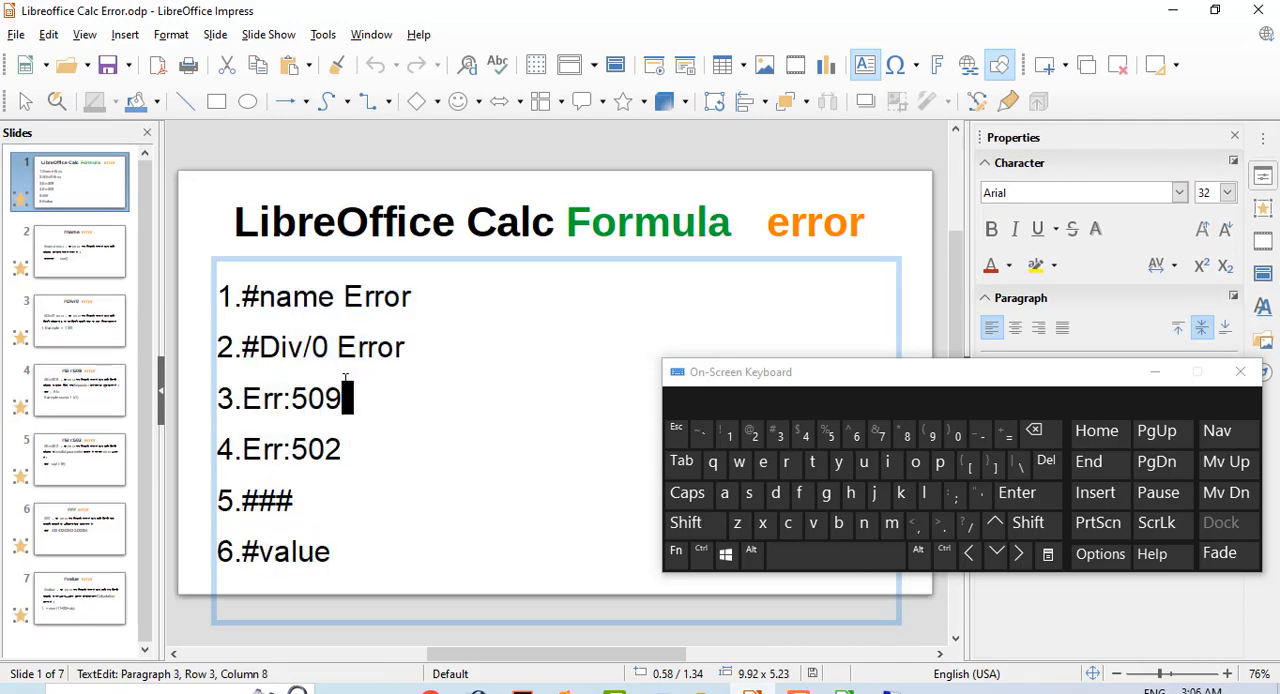
click(60, 345)
click(62, 383)
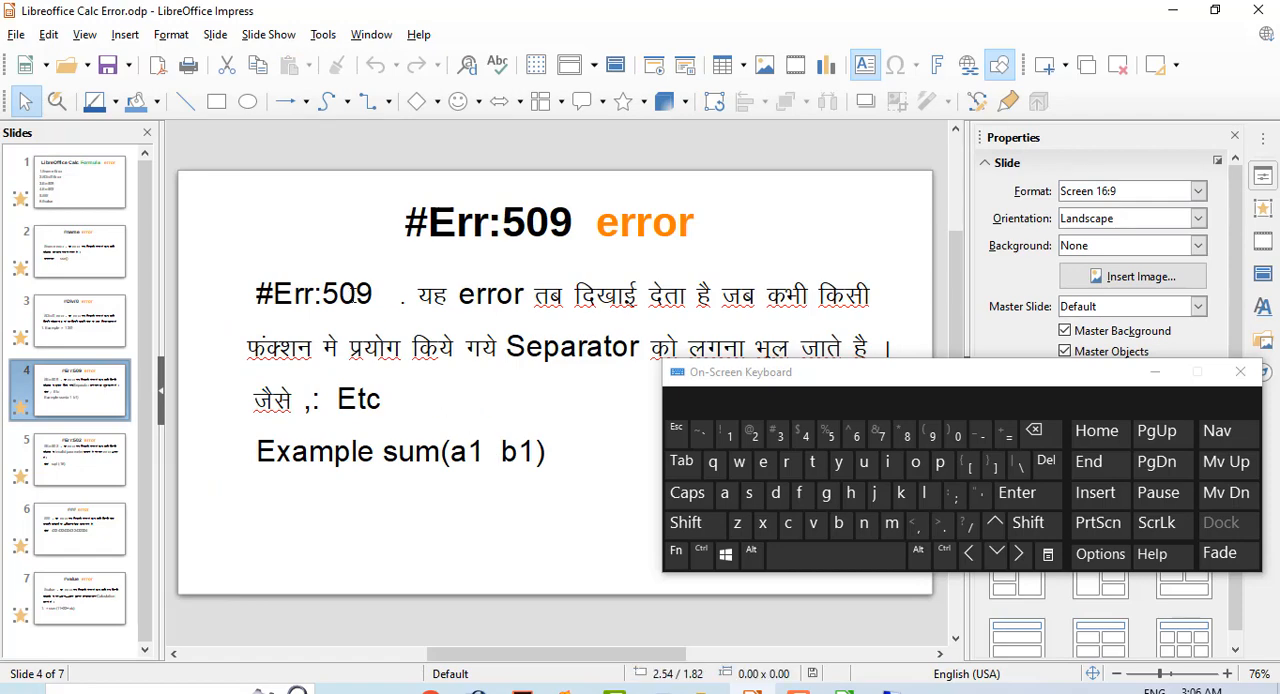
click(353, 294)
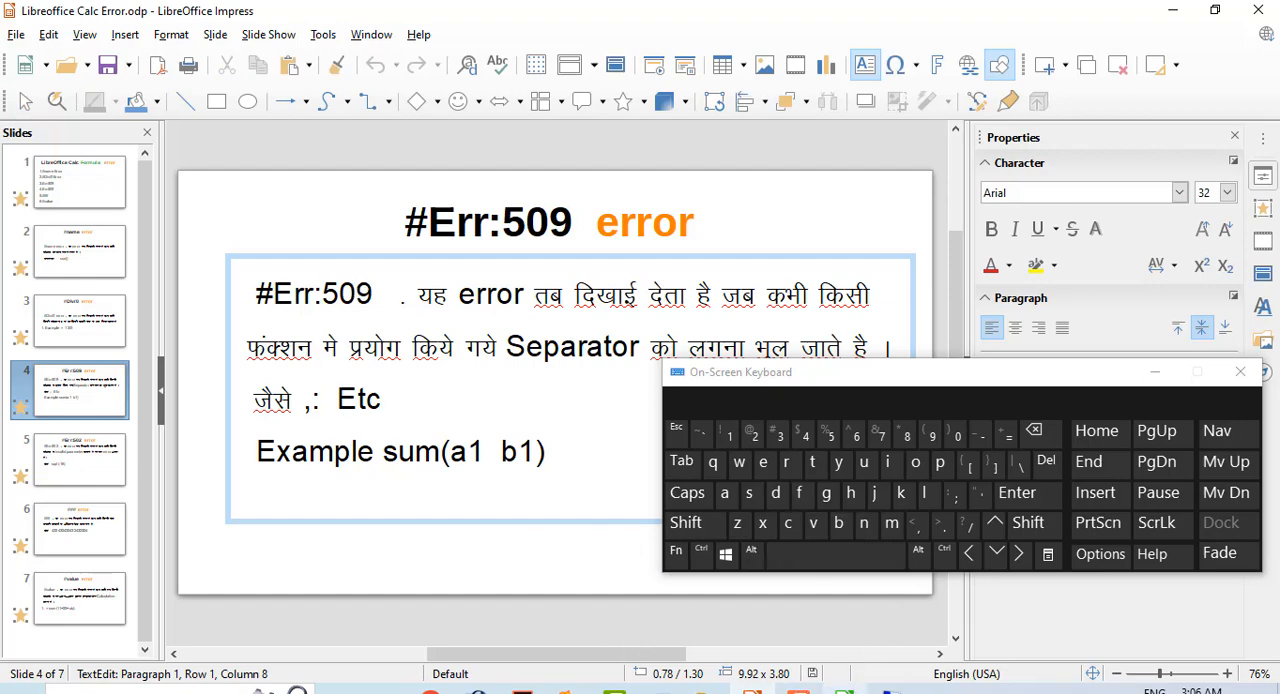
Switch back to the Calc spreadsheet and enter =sum(11 11), without a separator, in cell H10.
click(844, 690)
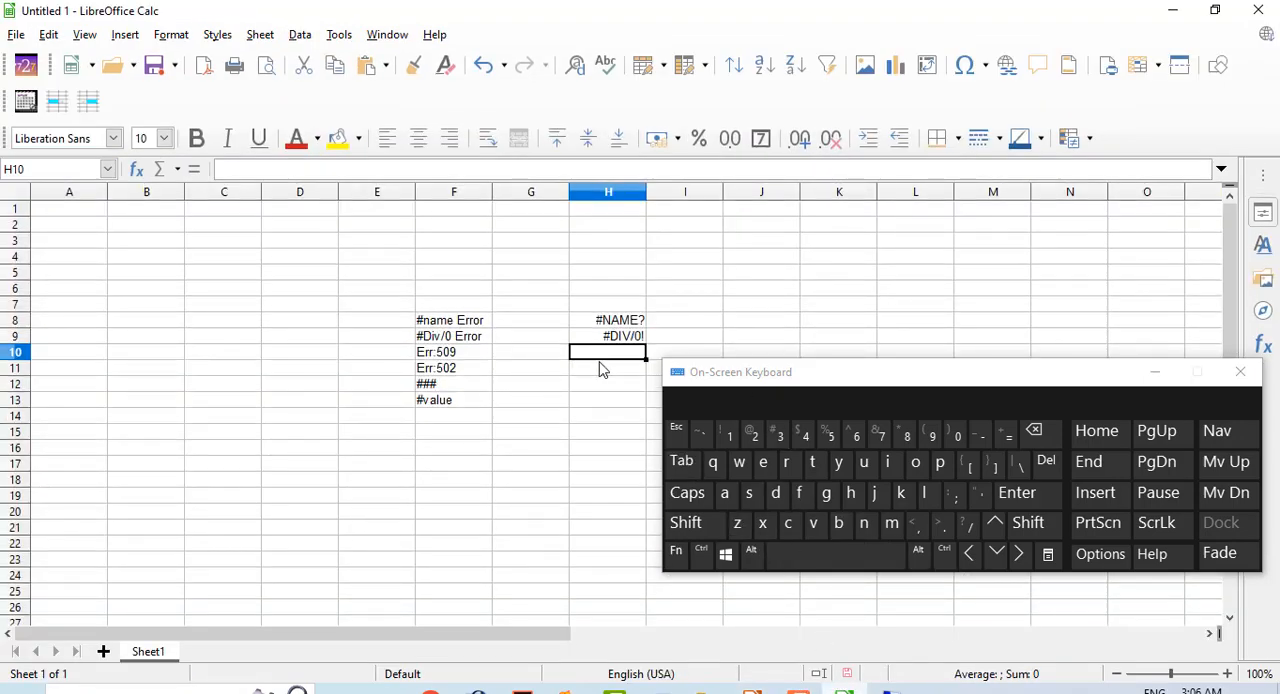
click(998, 440)
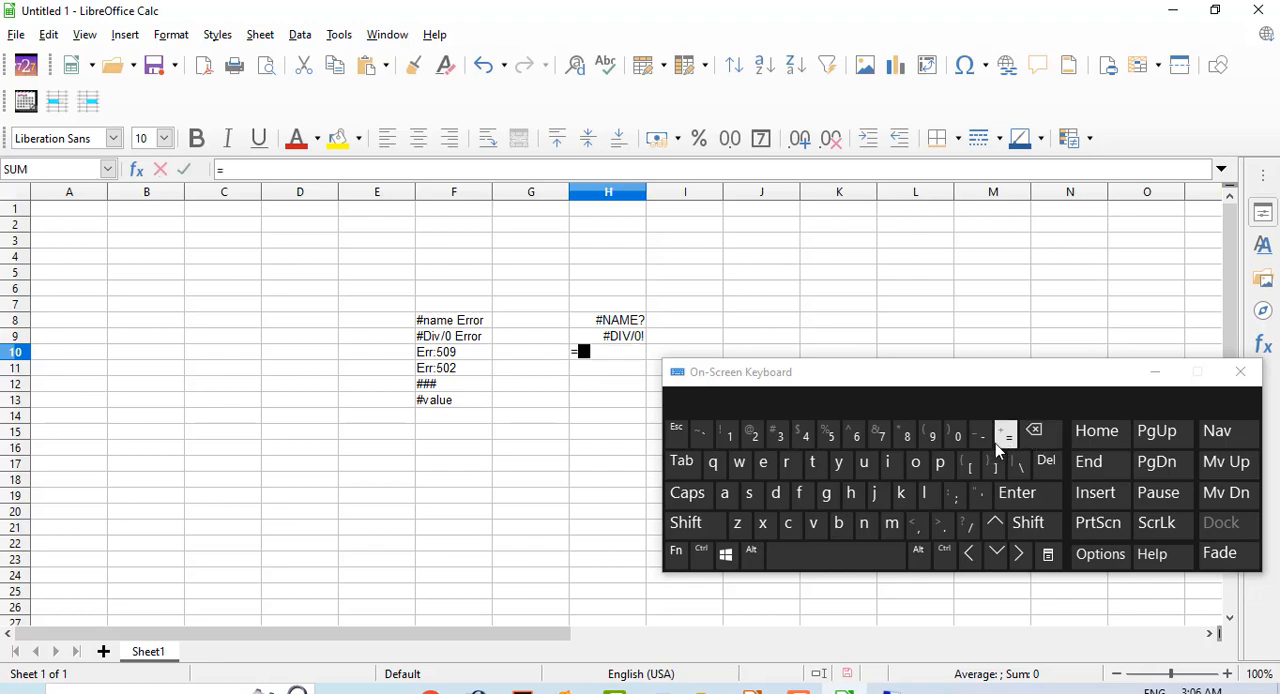
key(ctrl)
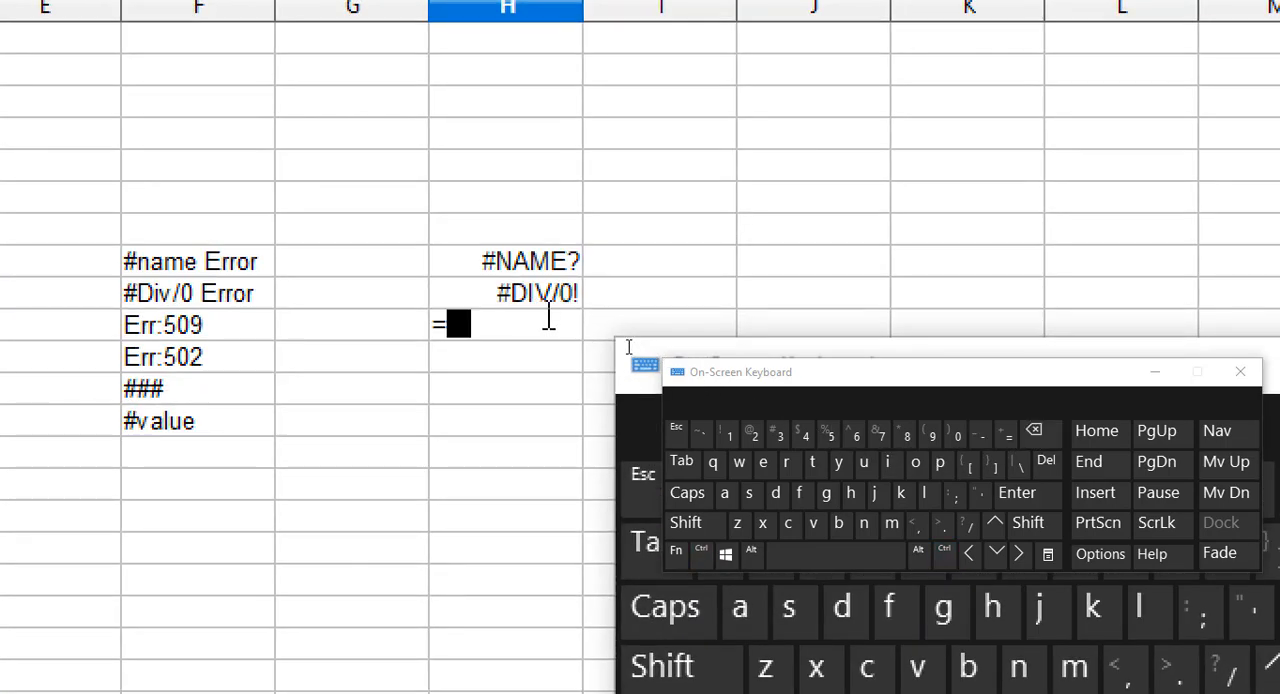
text(sum)
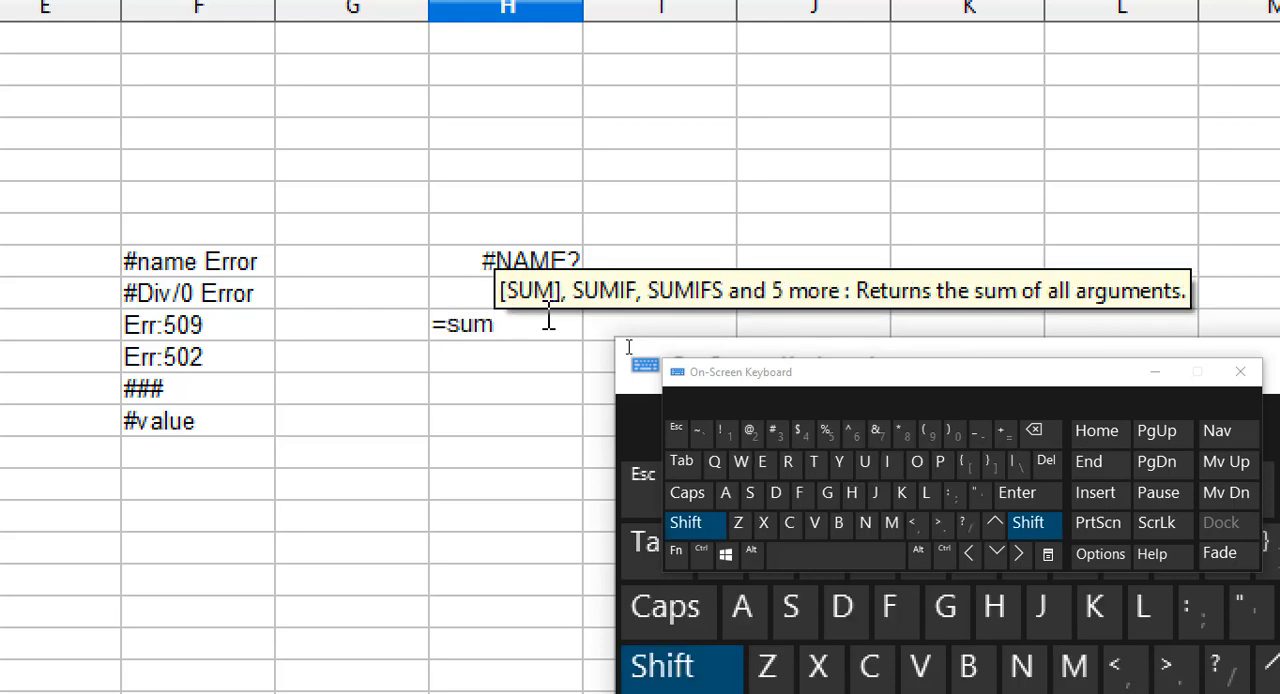
text(()
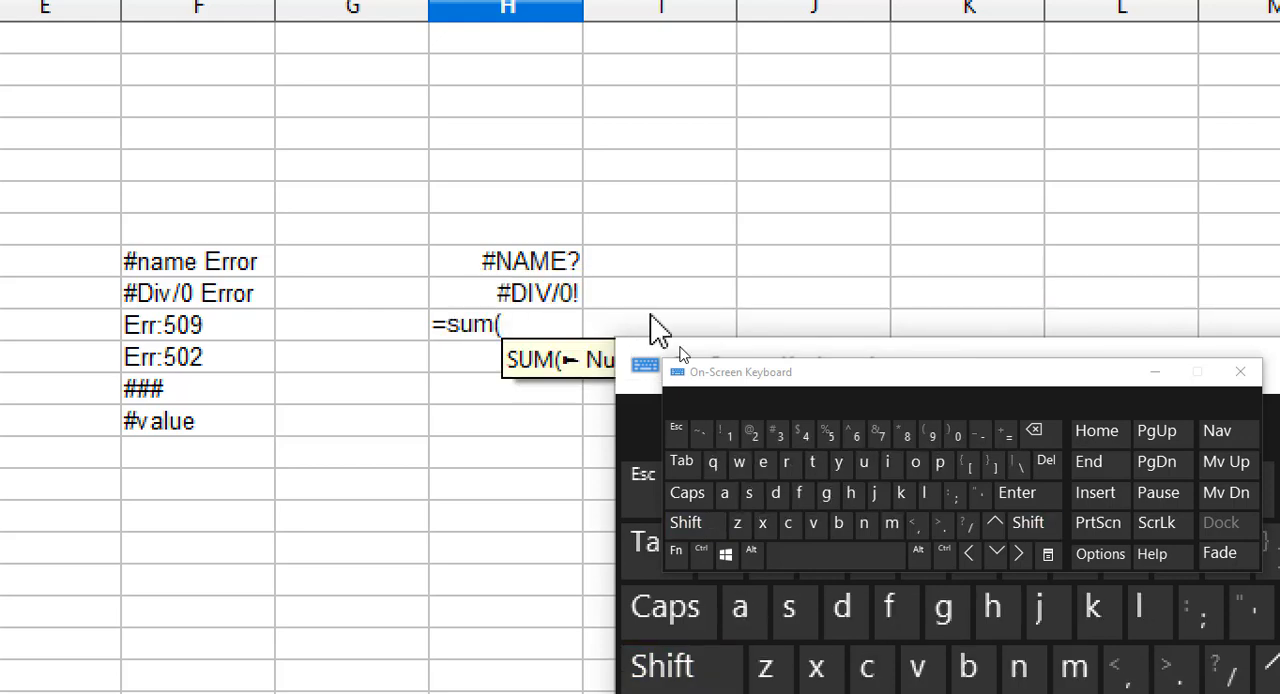
text(11)
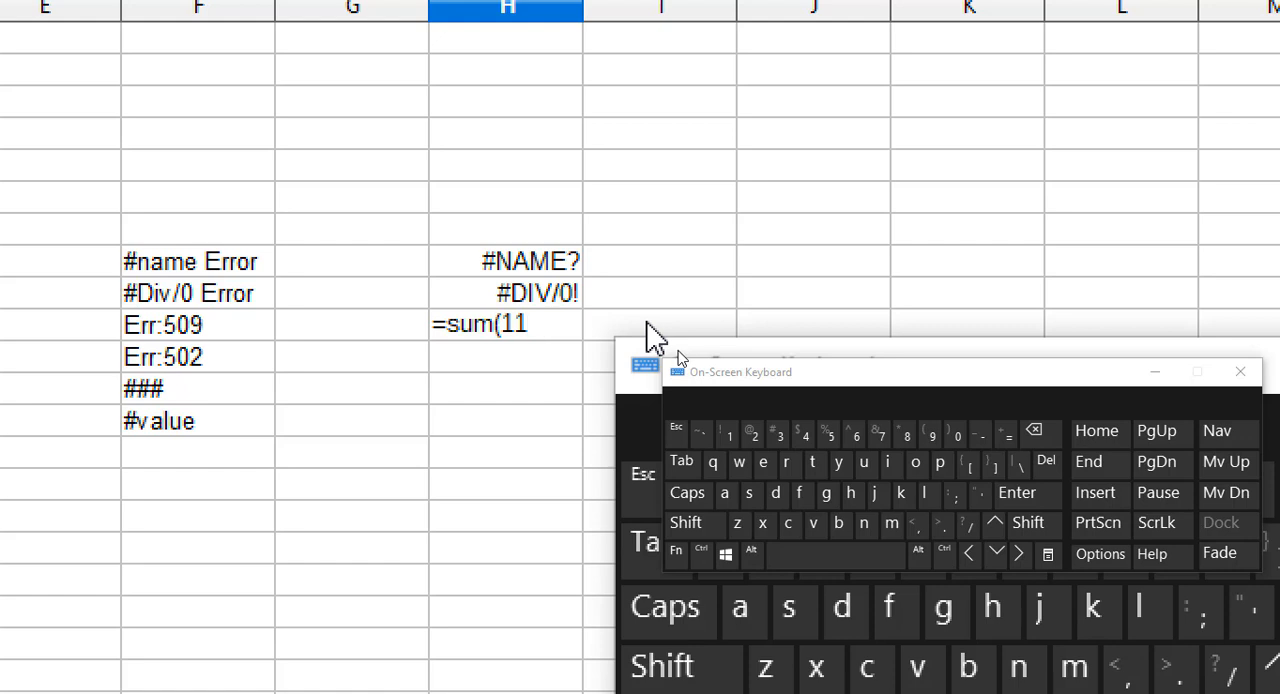
text( 11))
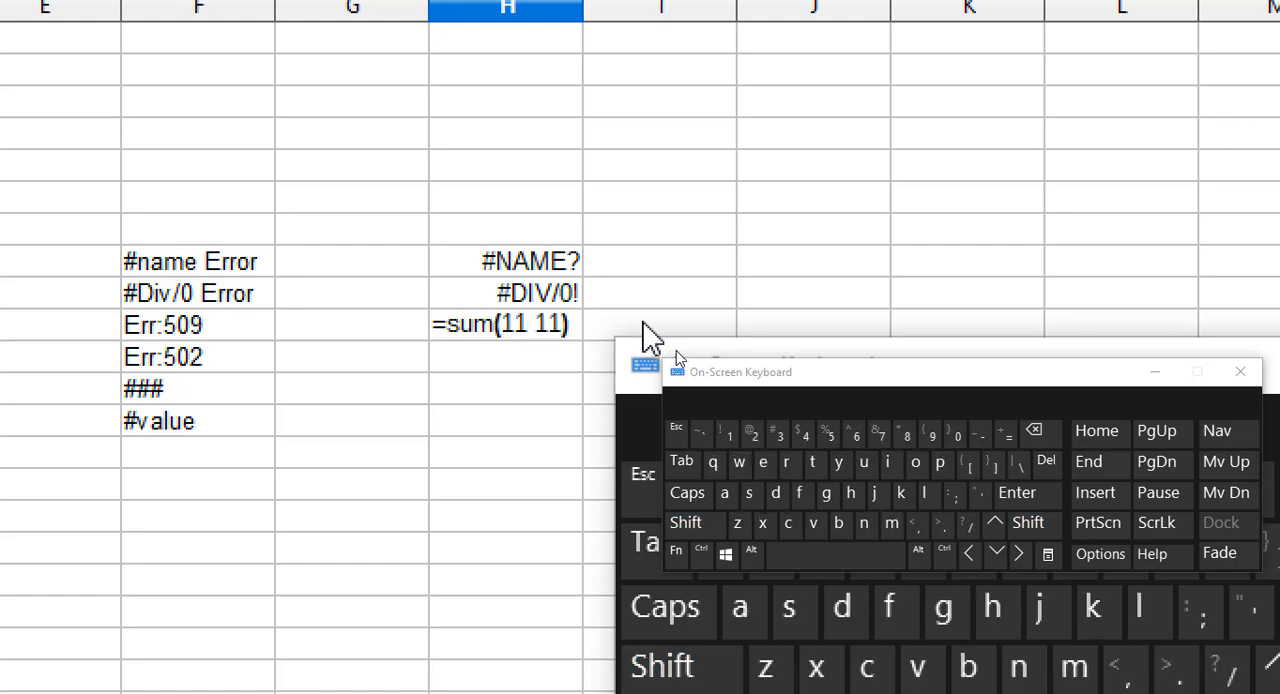
key(Return)
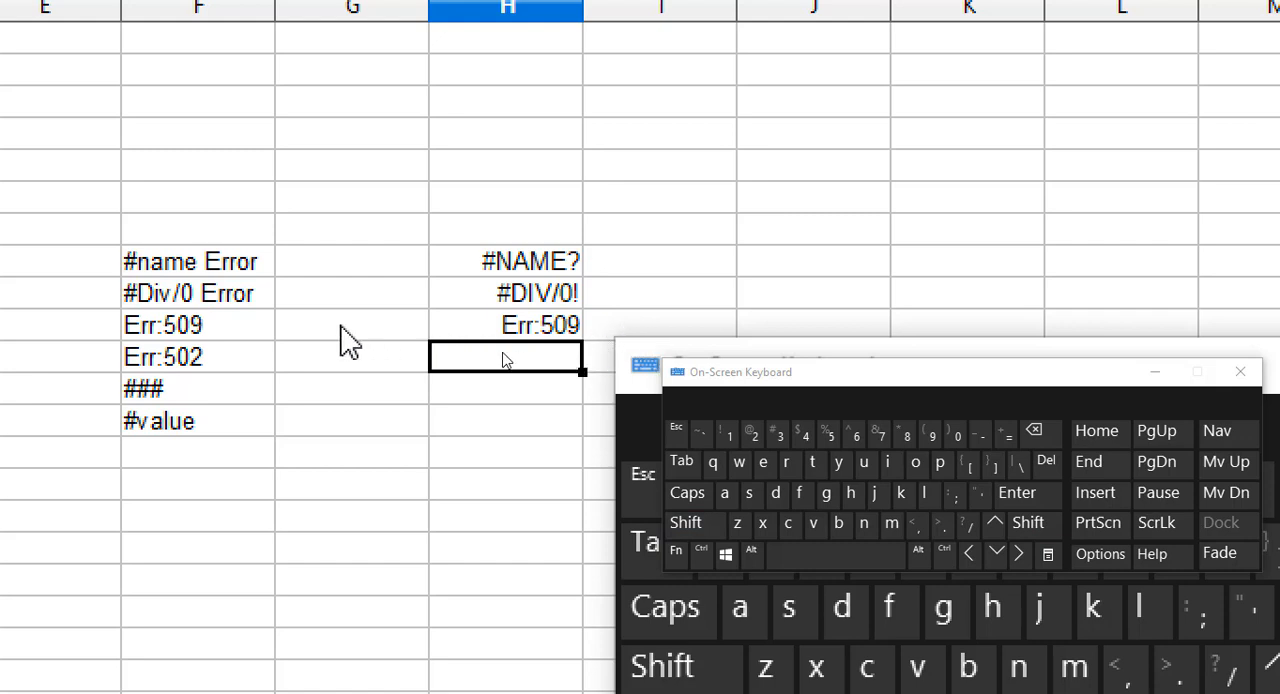
Compare the error label in F10 with the formula result in H10.
click(174, 334)
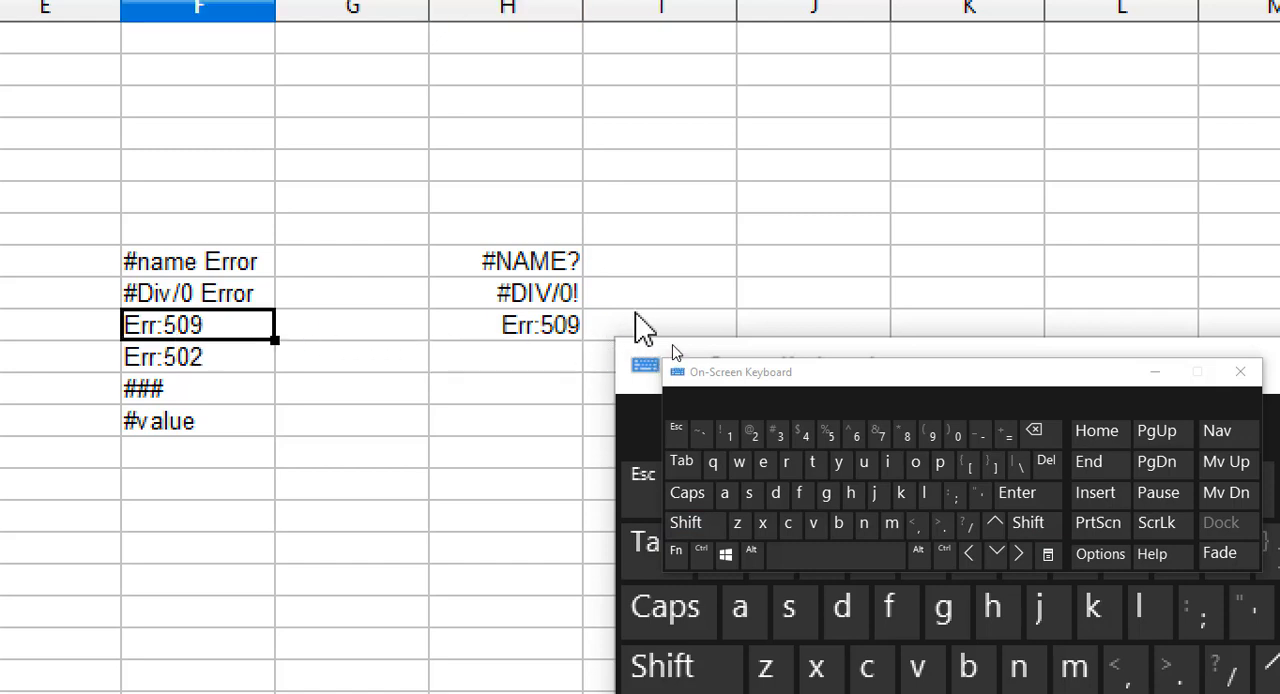
click(549, 334)
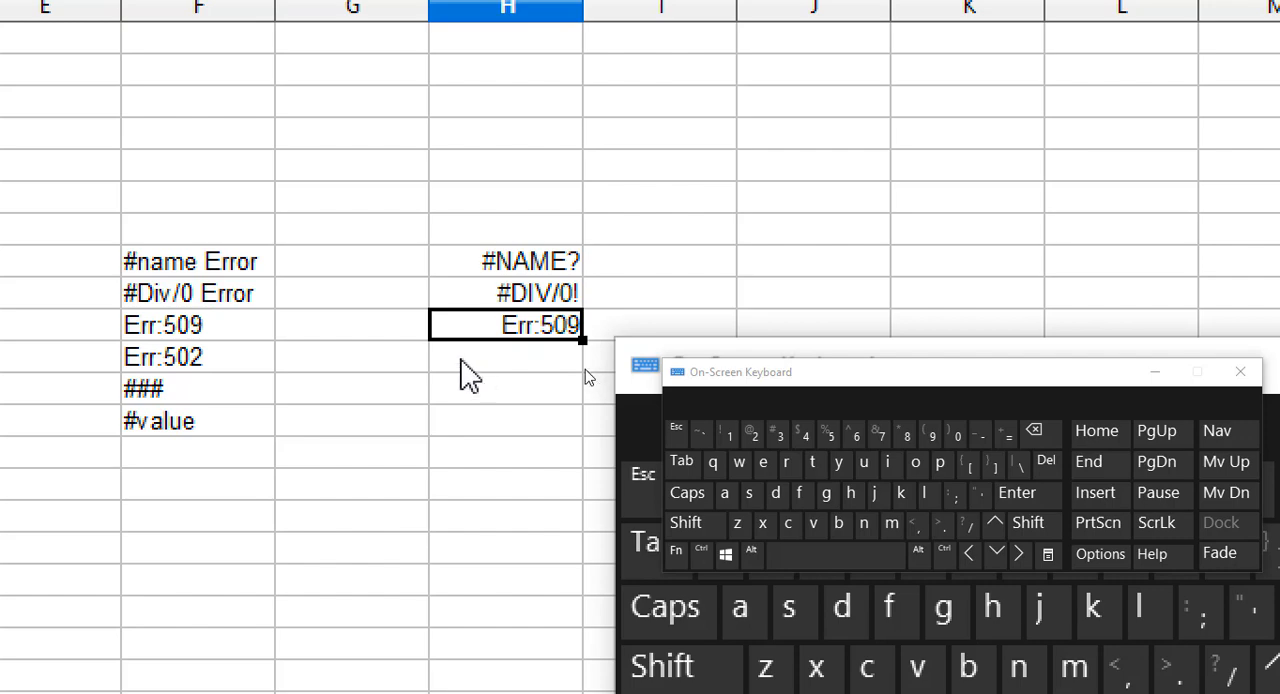
key(ctrl)
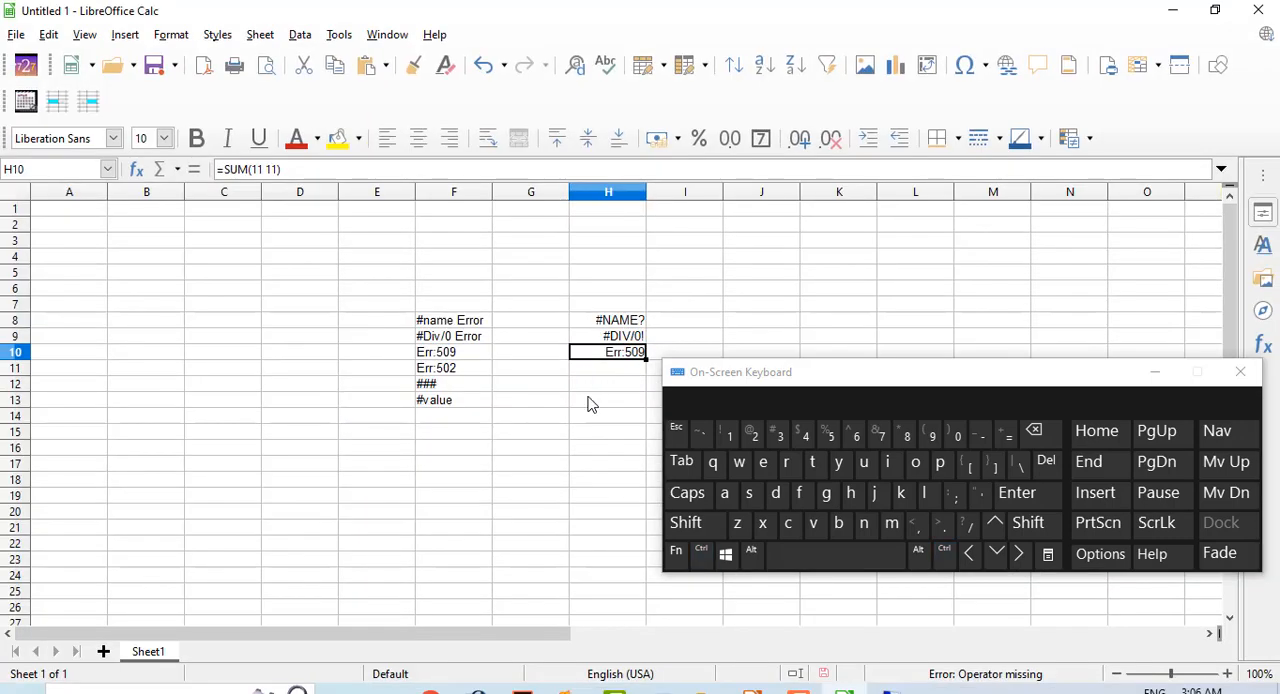
Switch to the Impress presentation and read slide 5 about Err:502 with its sqrt(-16) example.
click(752, 690)
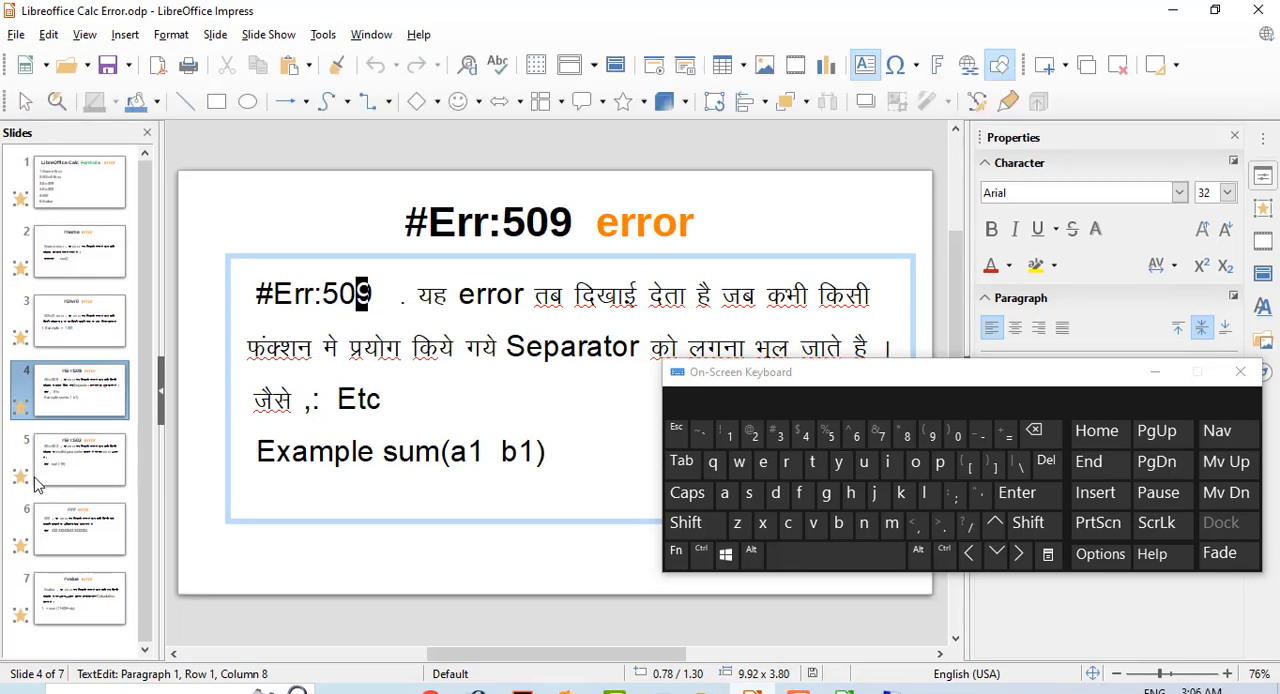
click(70, 470)
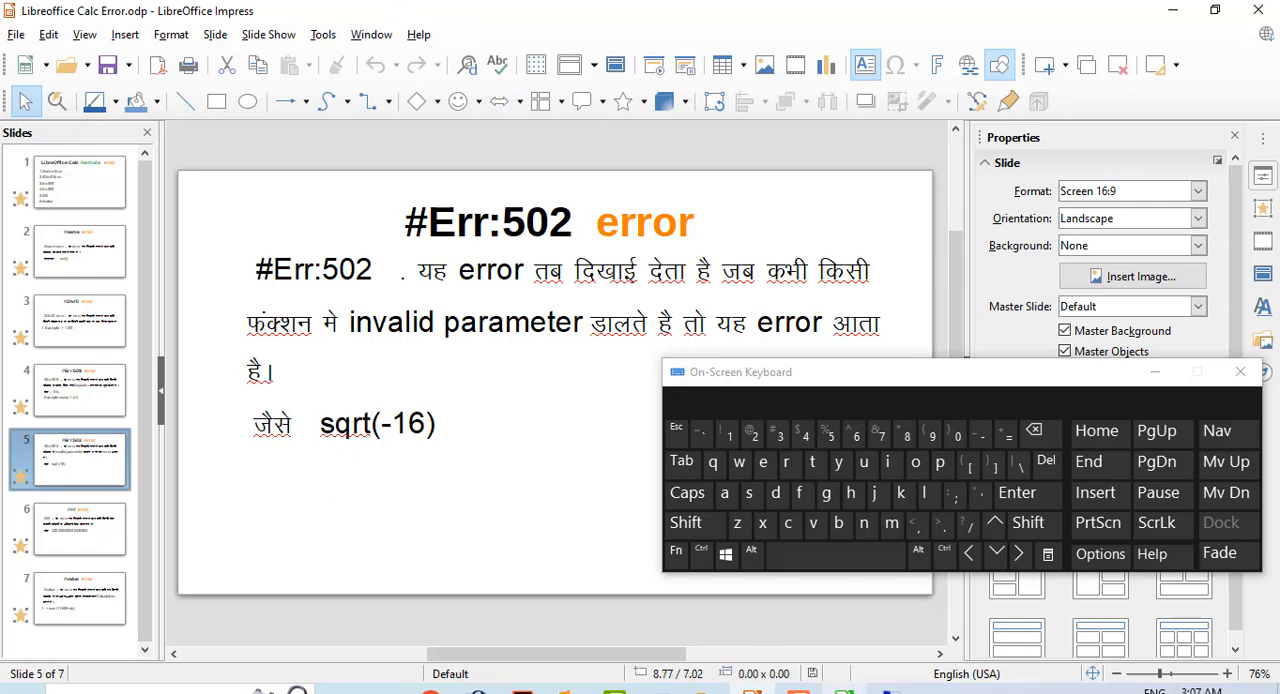
Switch back to the Calc spreadsheet and enter =sqrt(-25) in cell H11.
click(844, 691)
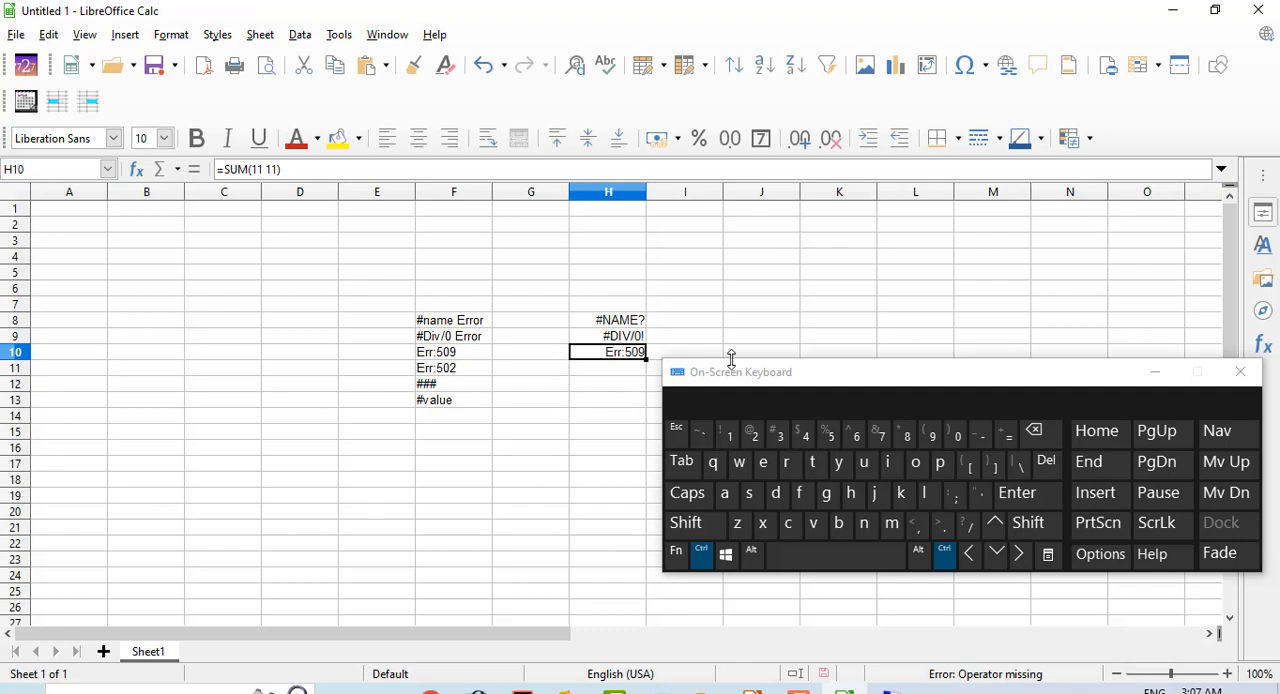
drag(733, 387, 797, 368)
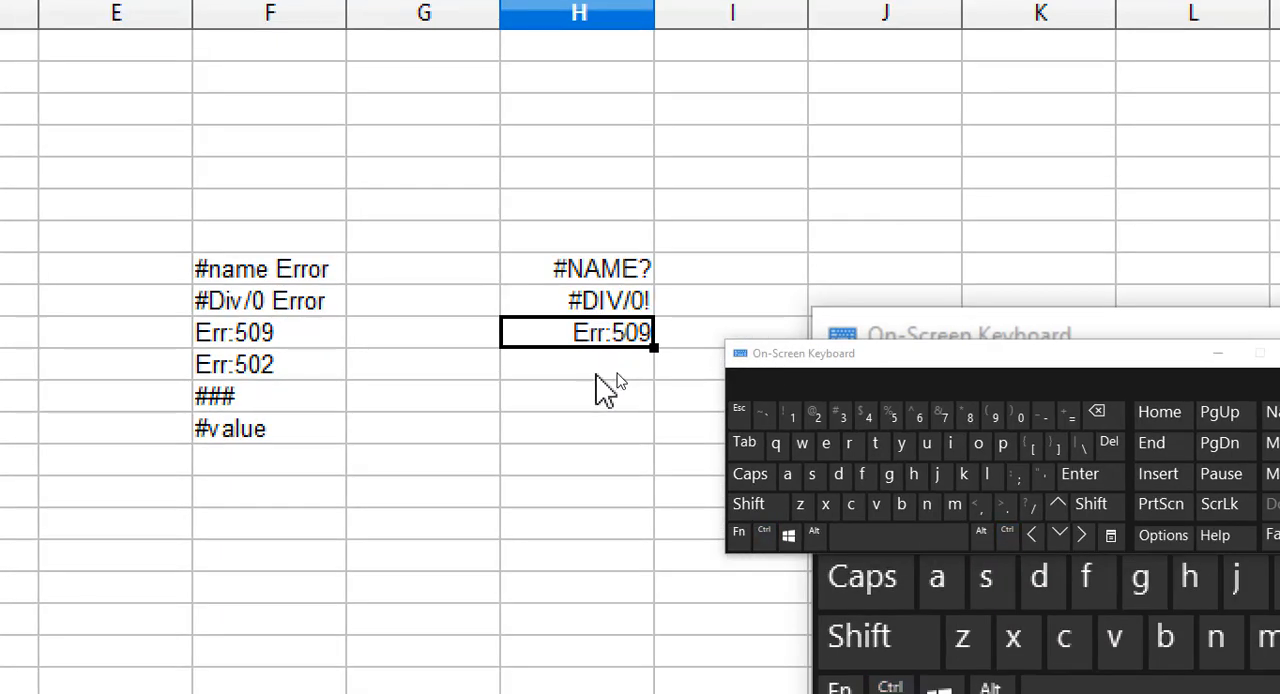
click(614, 371)
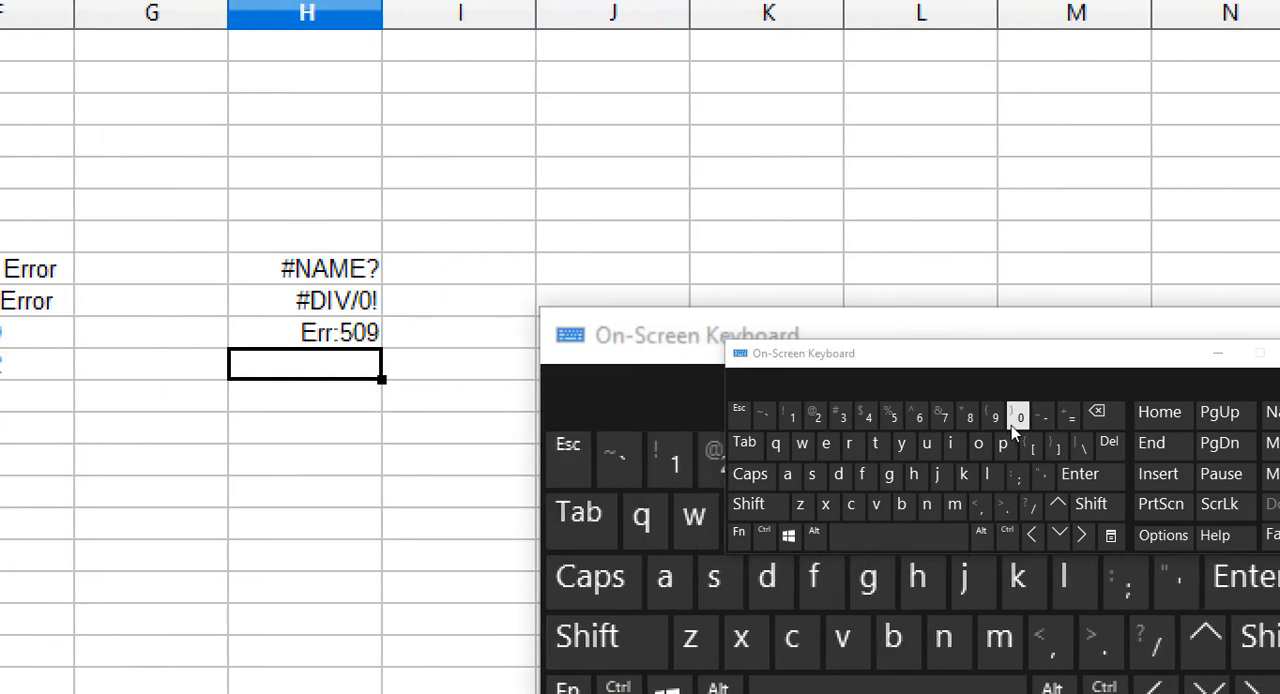
key(ctrl+4)
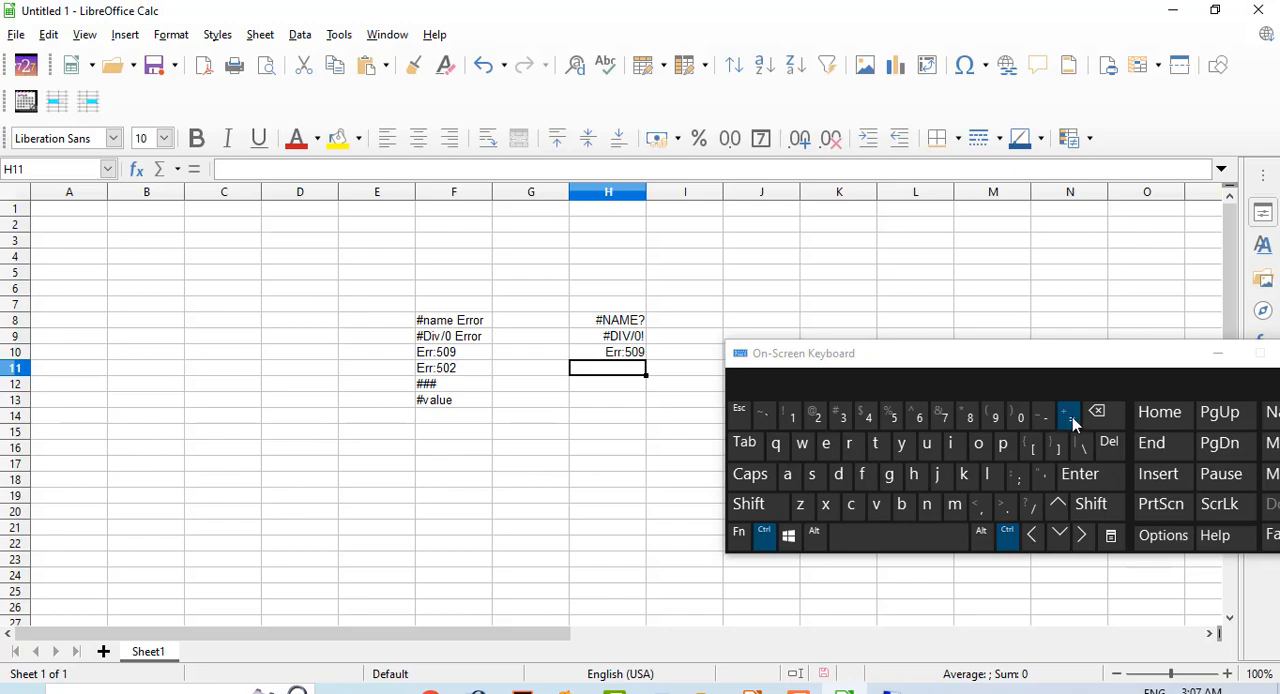
click(1069, 418)
click(1069, 423)
key(ctrl+4)
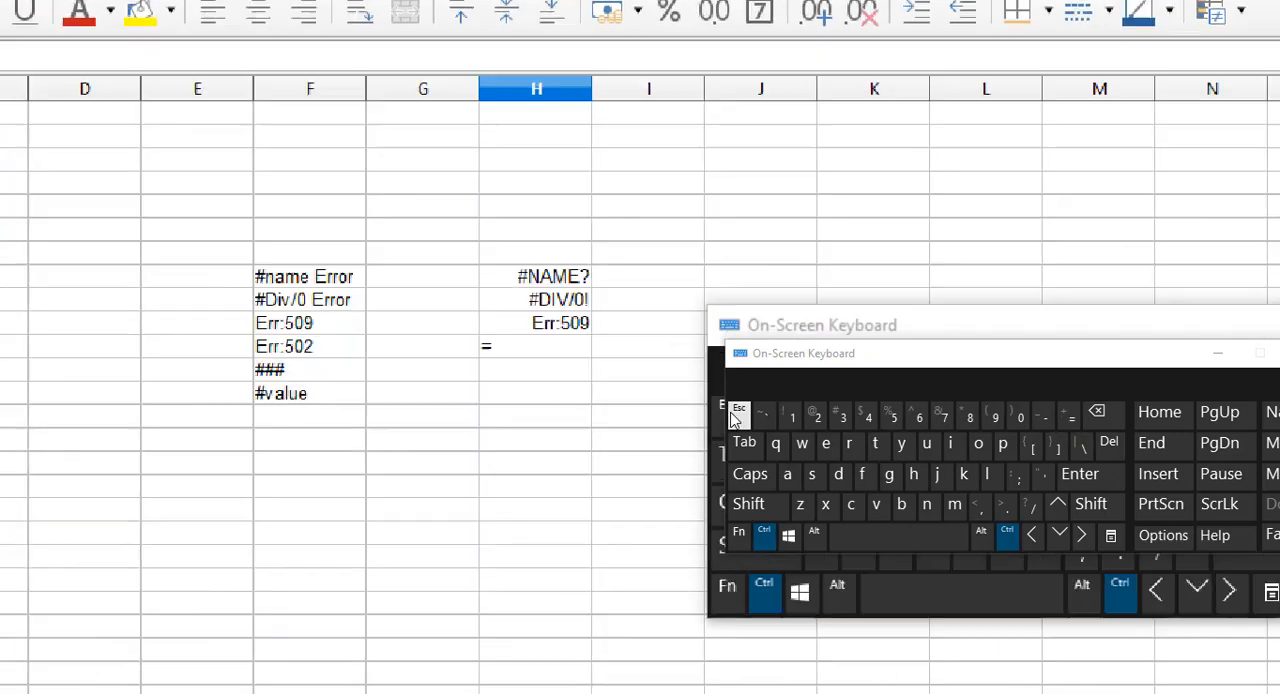
text(s)
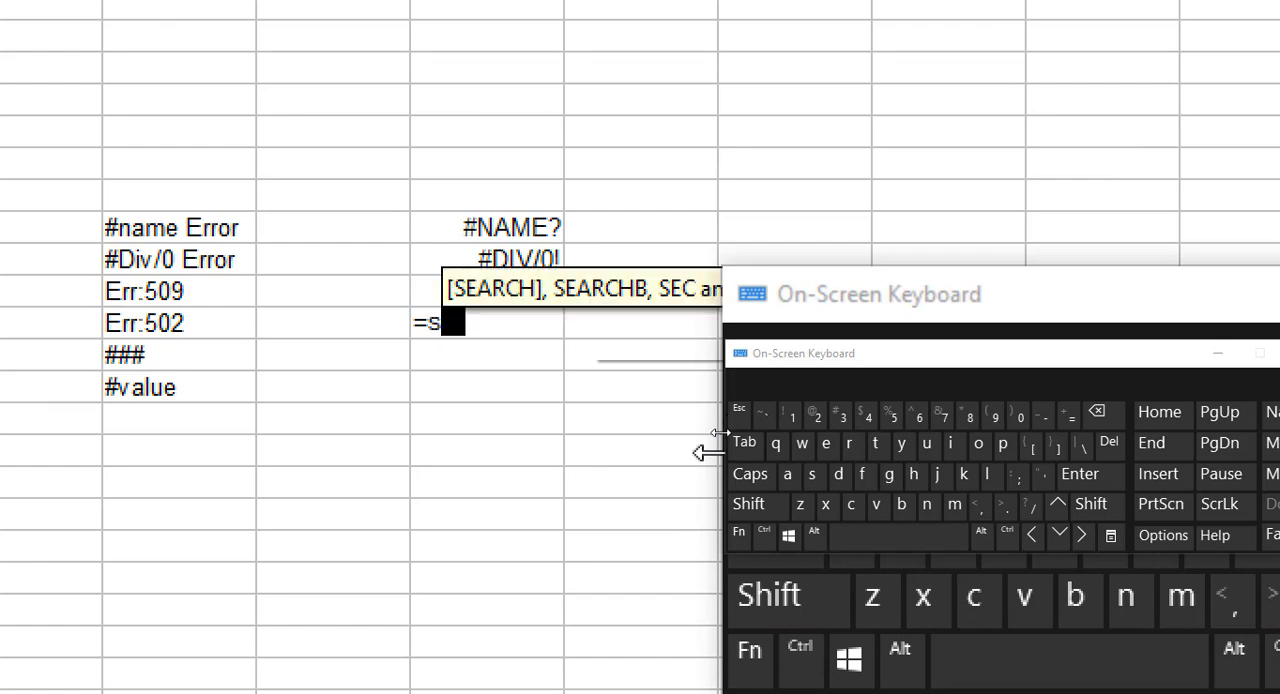
text(qe)
key(BackSpace)
key(BackSpace)
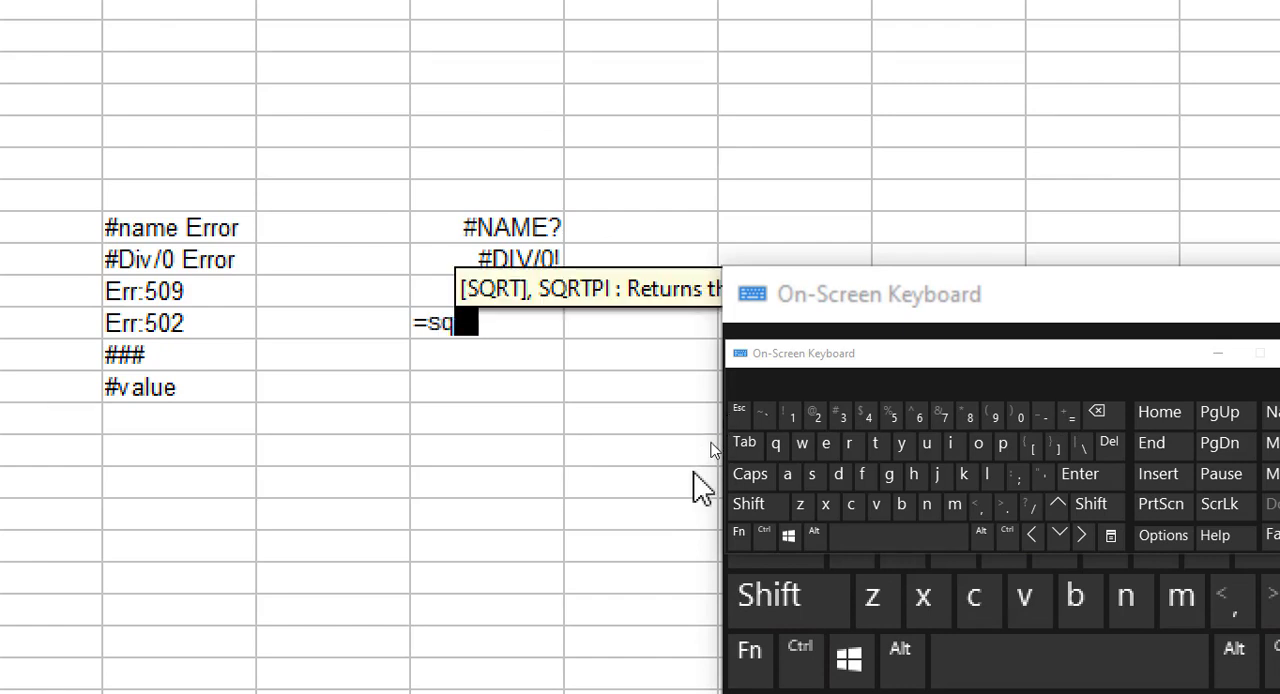
text(rt)
key(shift)
text(()
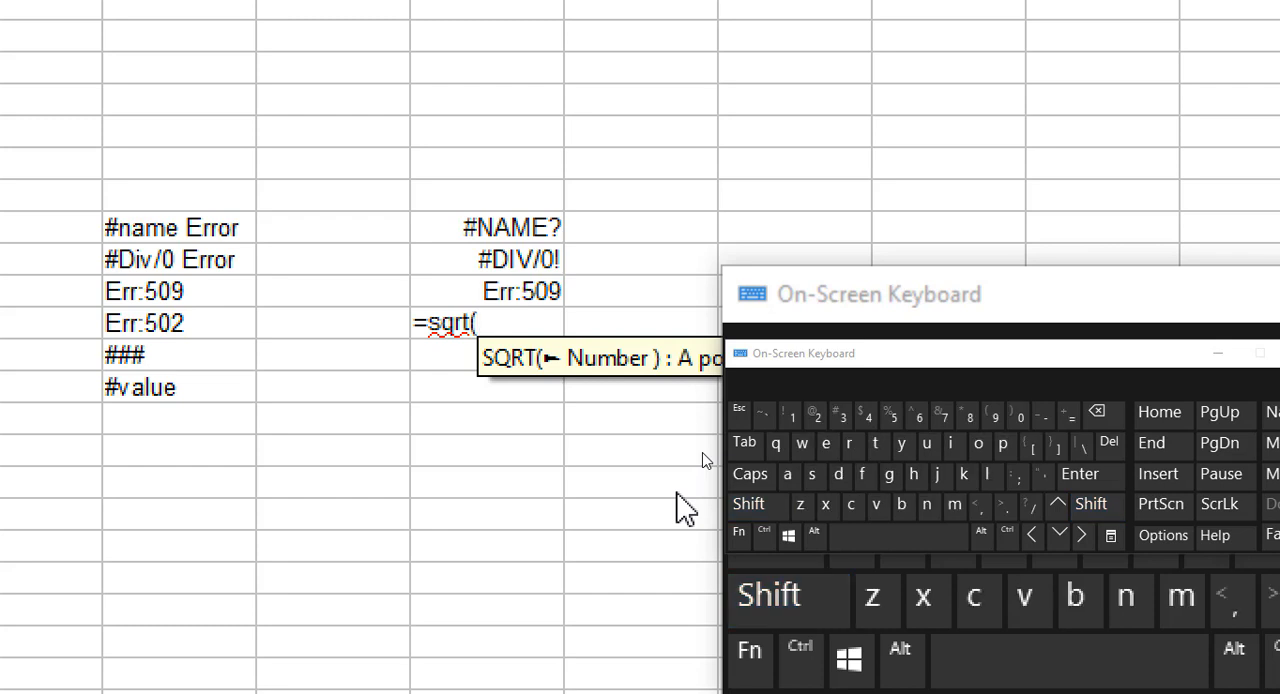
text(-)
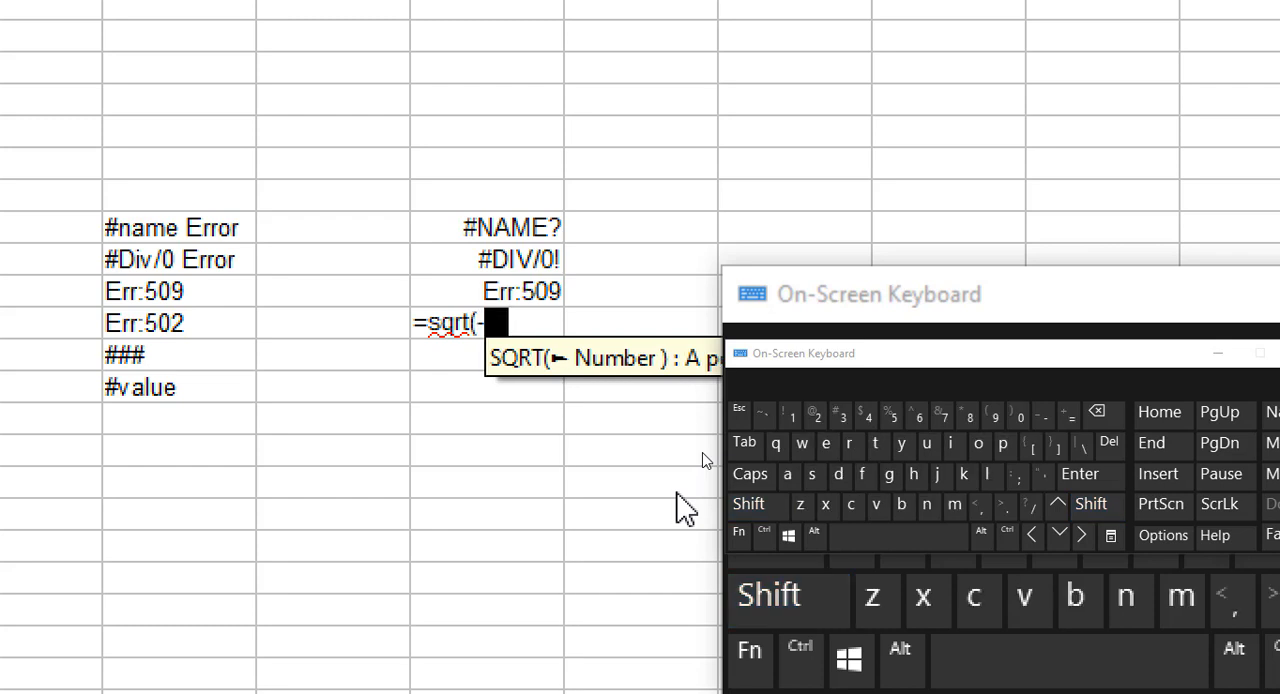
text(2)
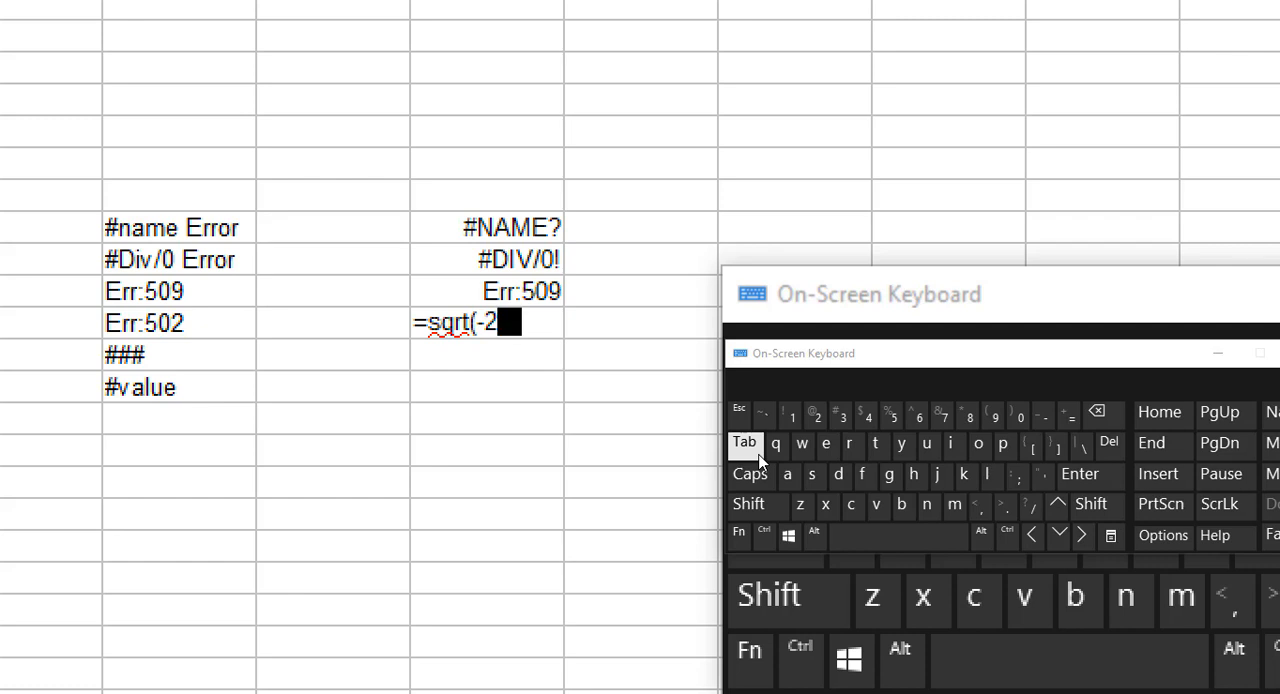
text(5)
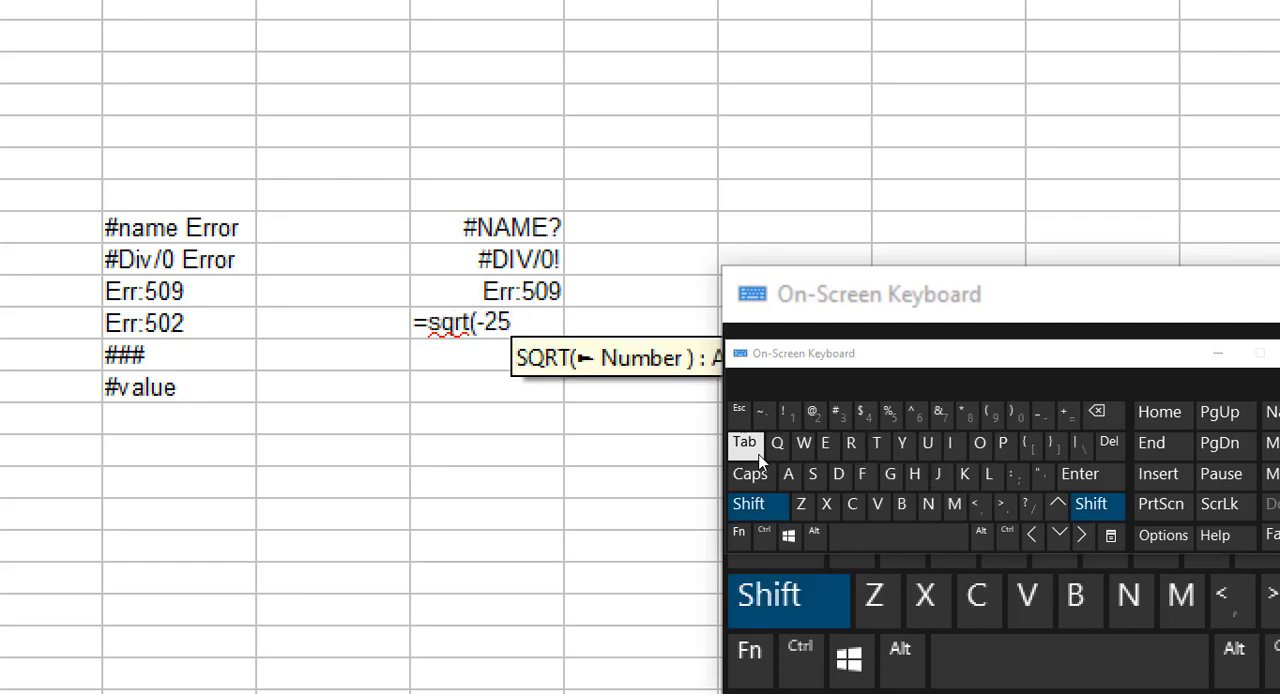
text())
key(Return)
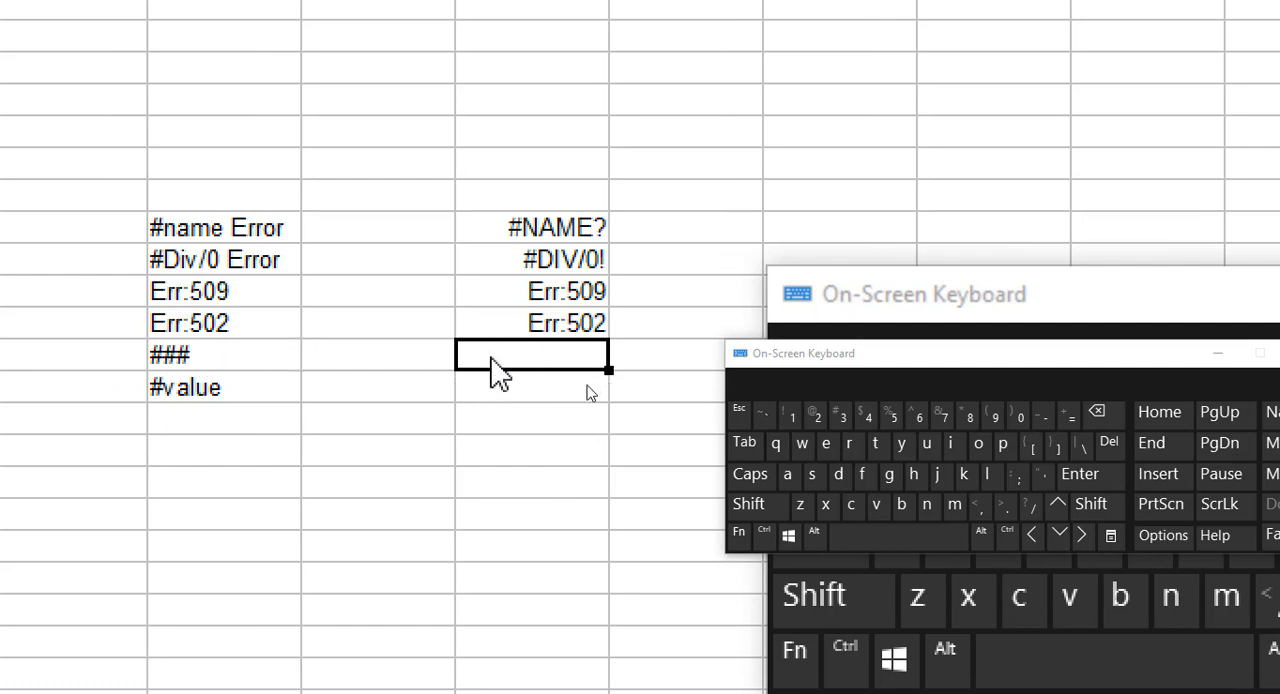
Enter a long number made of repeated 324 in cell H12 and narrow column H until its contents no longer fit.
text(32432432432432432432432)
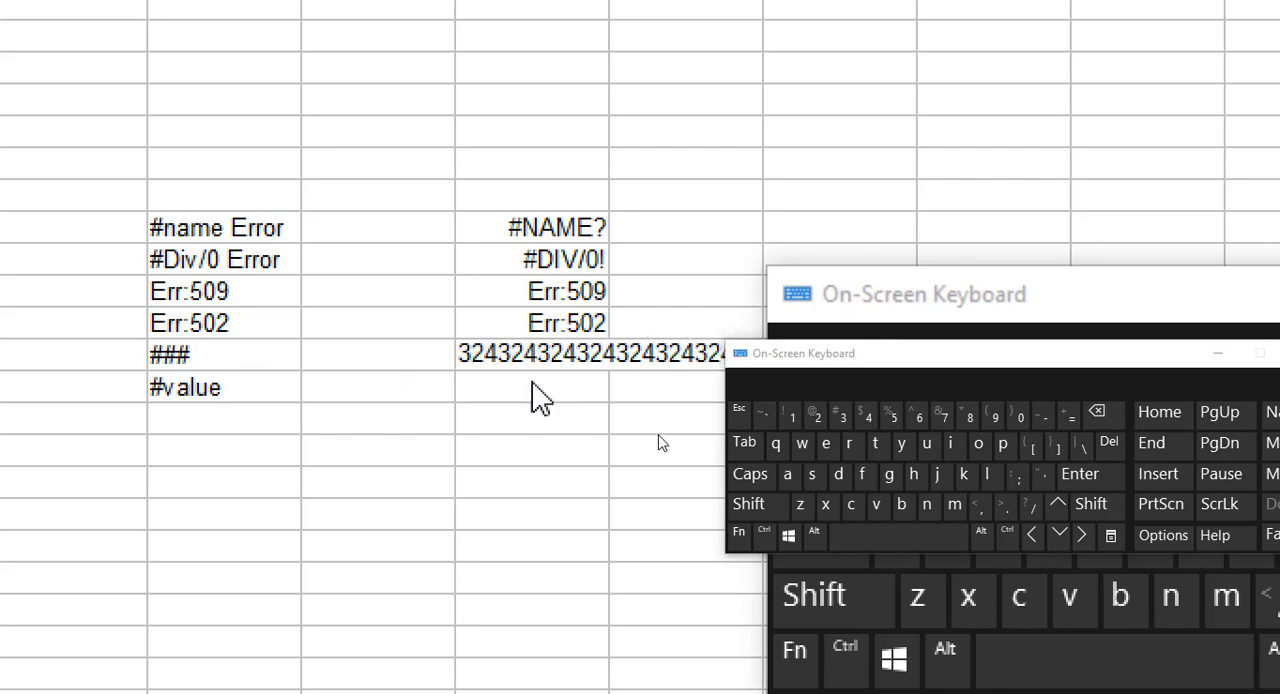
click(636, 485)
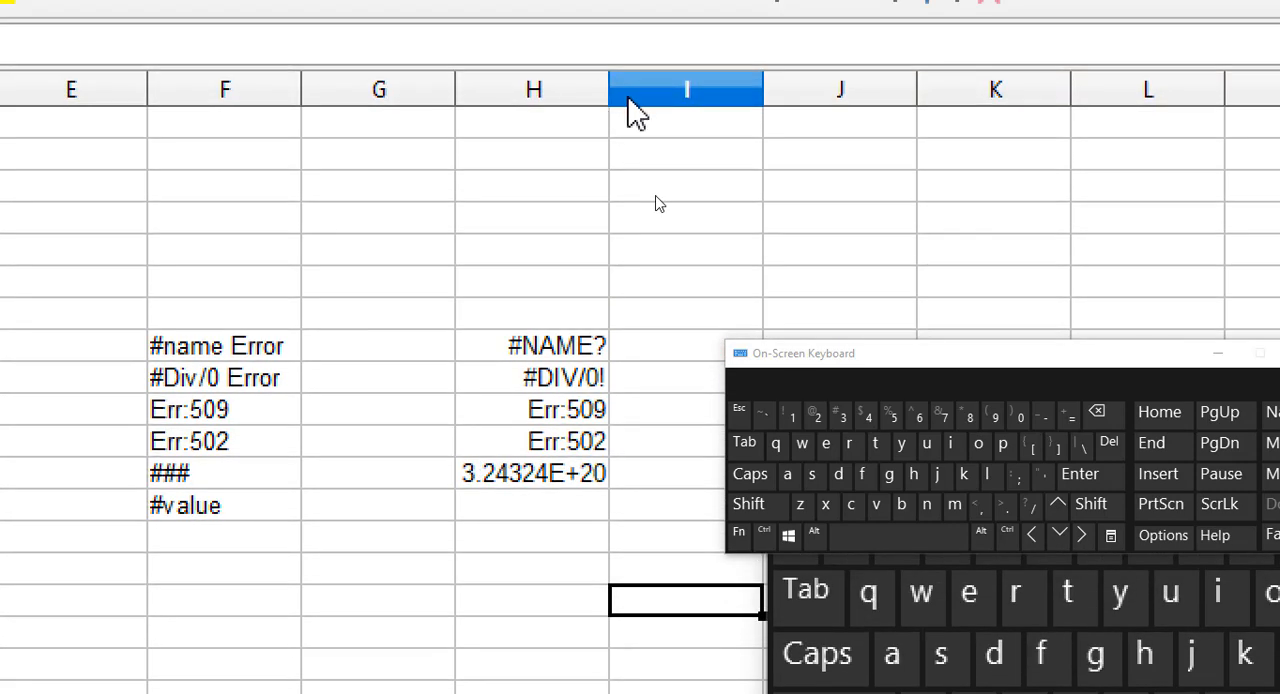
drag(607, 46, 598, 46)
drag(598, 92, 542, 100)
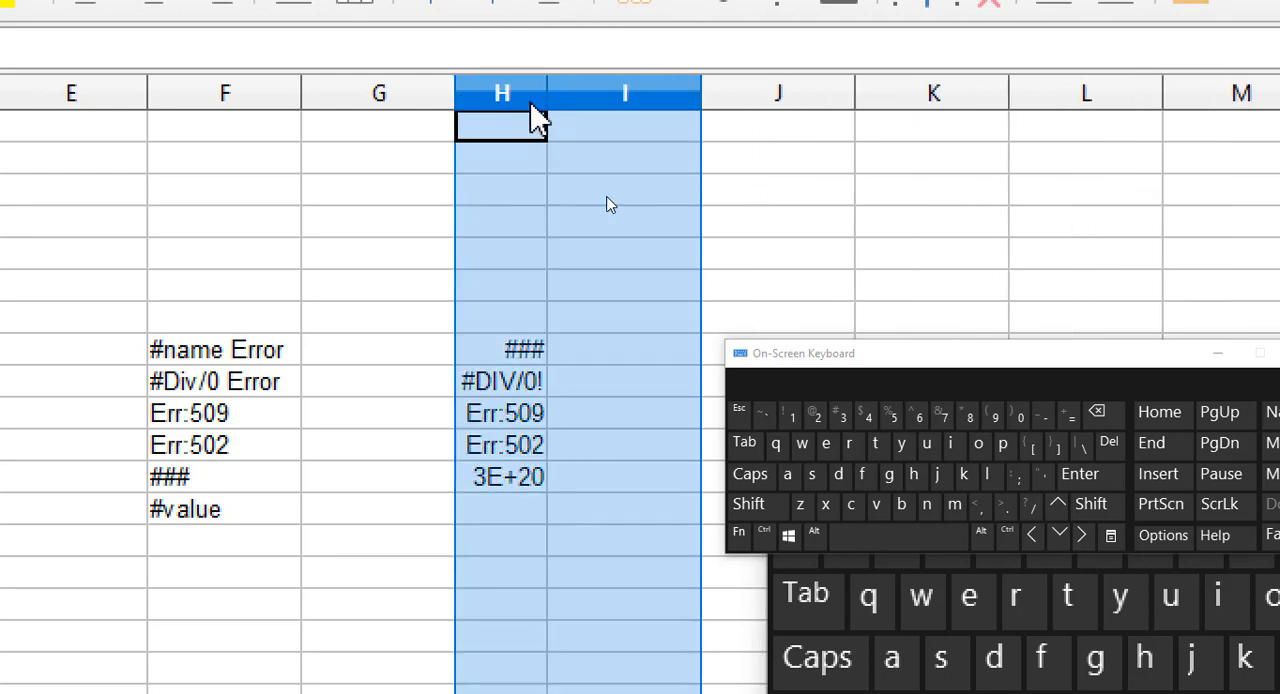
Undo the narrowing of column H and clear the column selection.
key(ctrl+z)
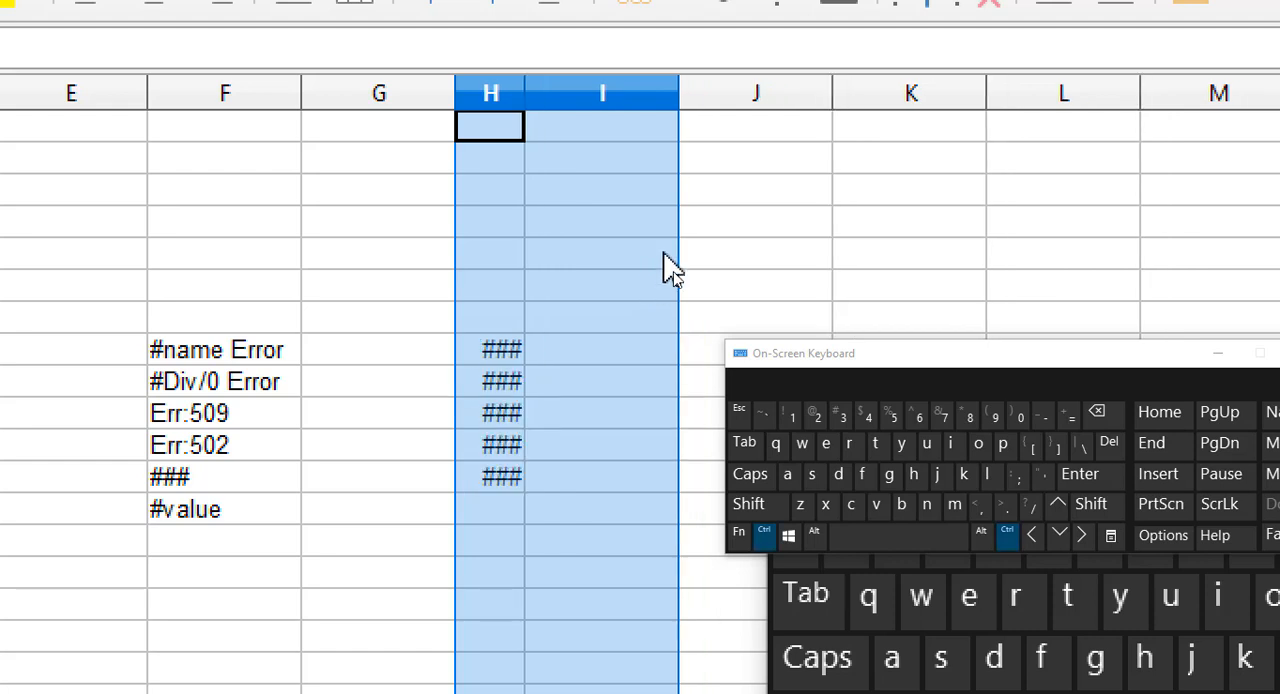
key(ctrl+z)
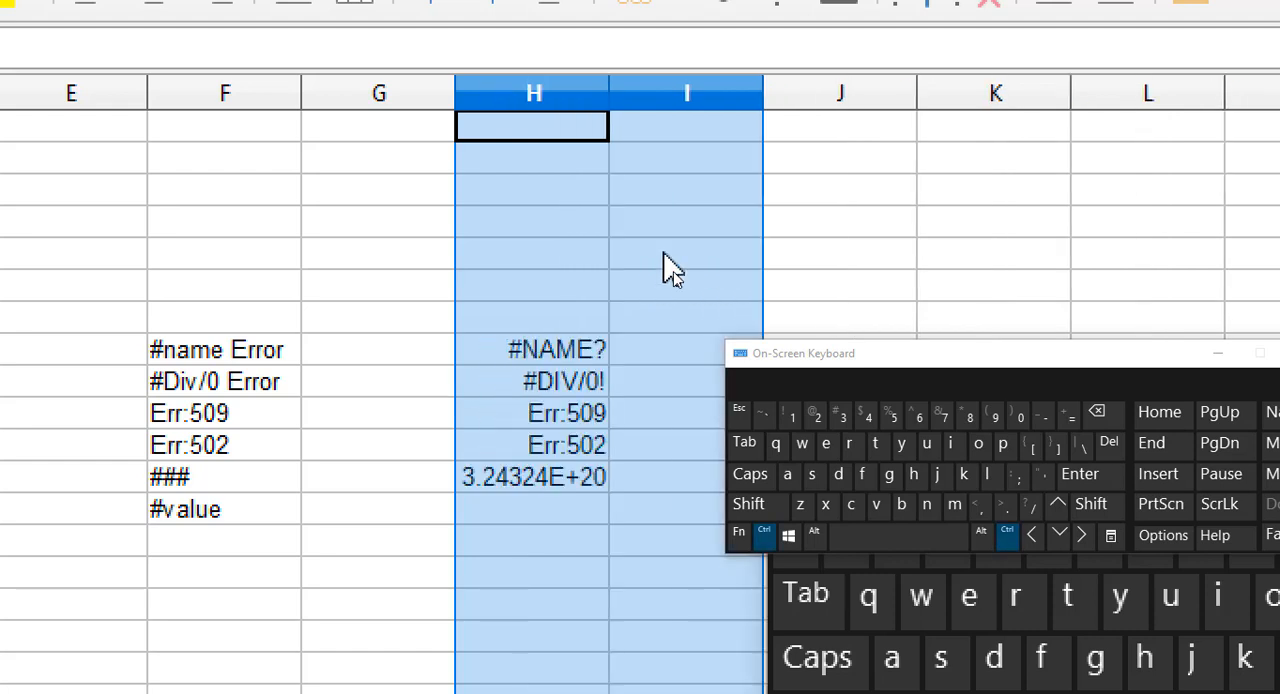
click(644, 453)
Delete the whole long number from cell H12, leaving the cell empty.
click(550, 482)
double_click(555, 495)
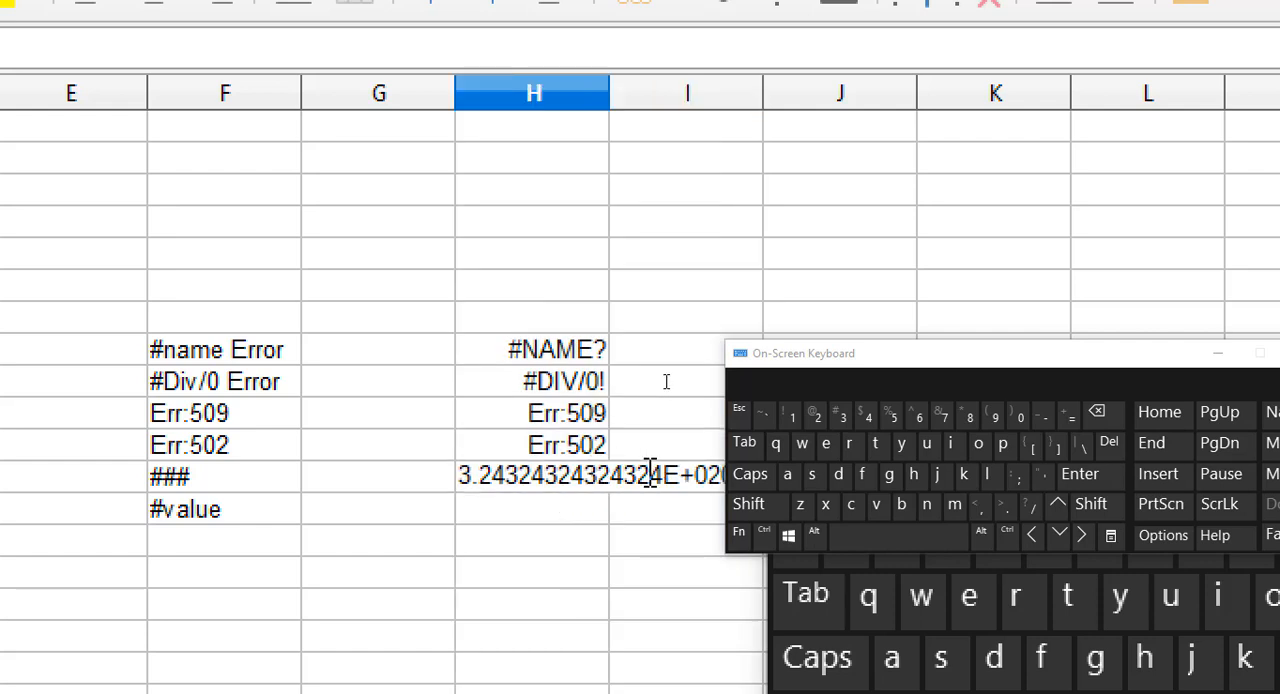
key(BackSpace)
key(BackSpace)
key(BackSpace)
key(BackSpace)
key(BackSpace)
key(BackSpace)
key(BackSpace)
key(BackSpace)
key(BackSpace)
key(BackSpace)
key(BackSpace)
key(BackSpace)
key(BackSpace)
key(BackSpace)
key(BackSpace)
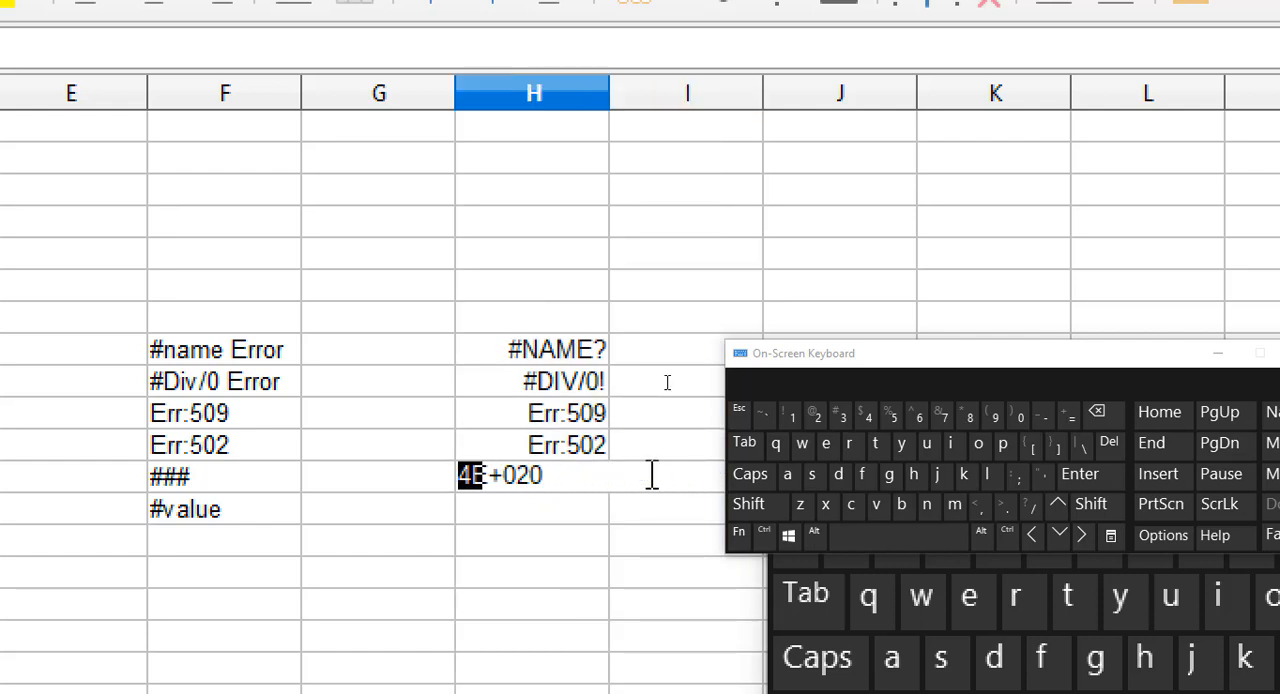
key(End)
key(BackSpace)
key(BackSpace)
key(BackSpace)
key(BackSpace)
key(BackSpace)
key(BackSpace)
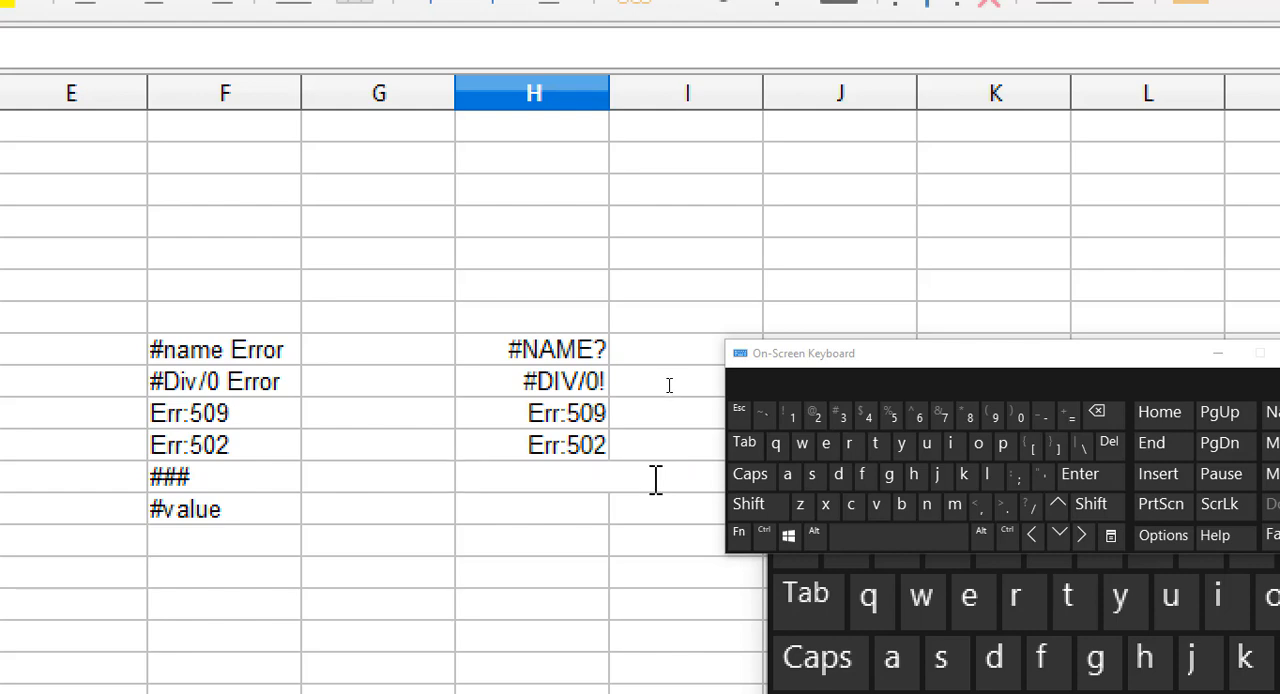
click(706, 446)
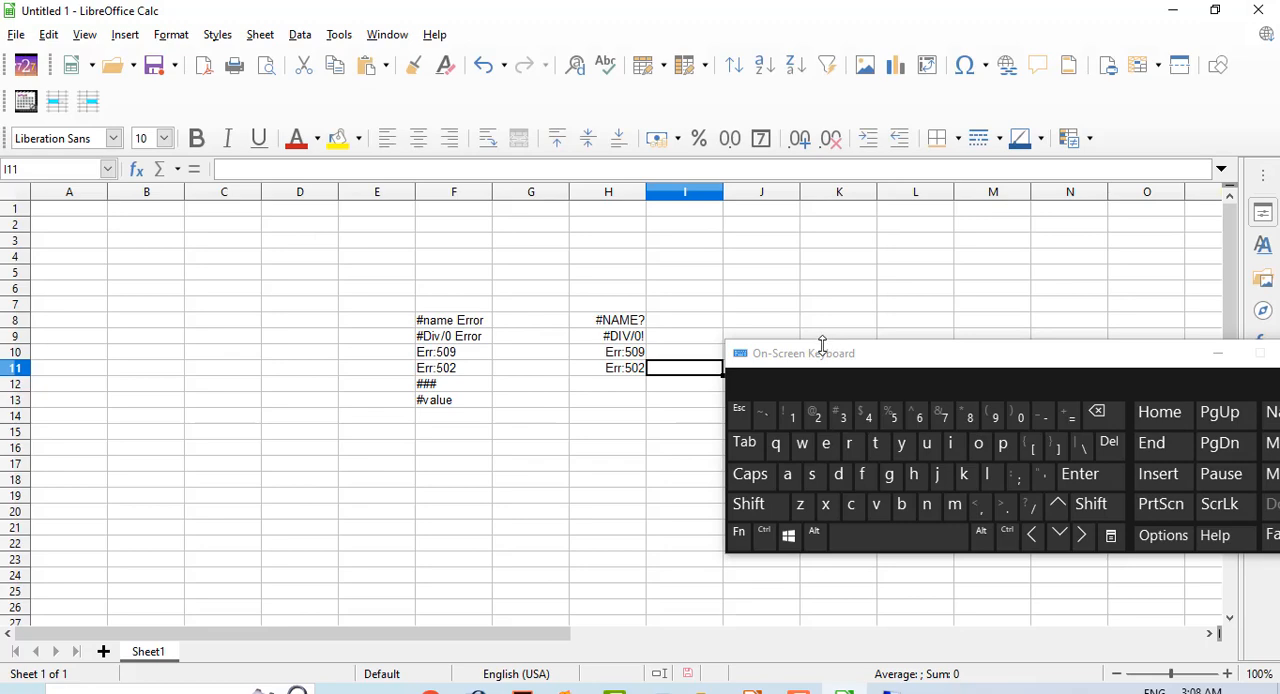
Enter 44444 in cell I12 and narrow column I until the number no longer fits.
drag(822, 345, 913, 363)
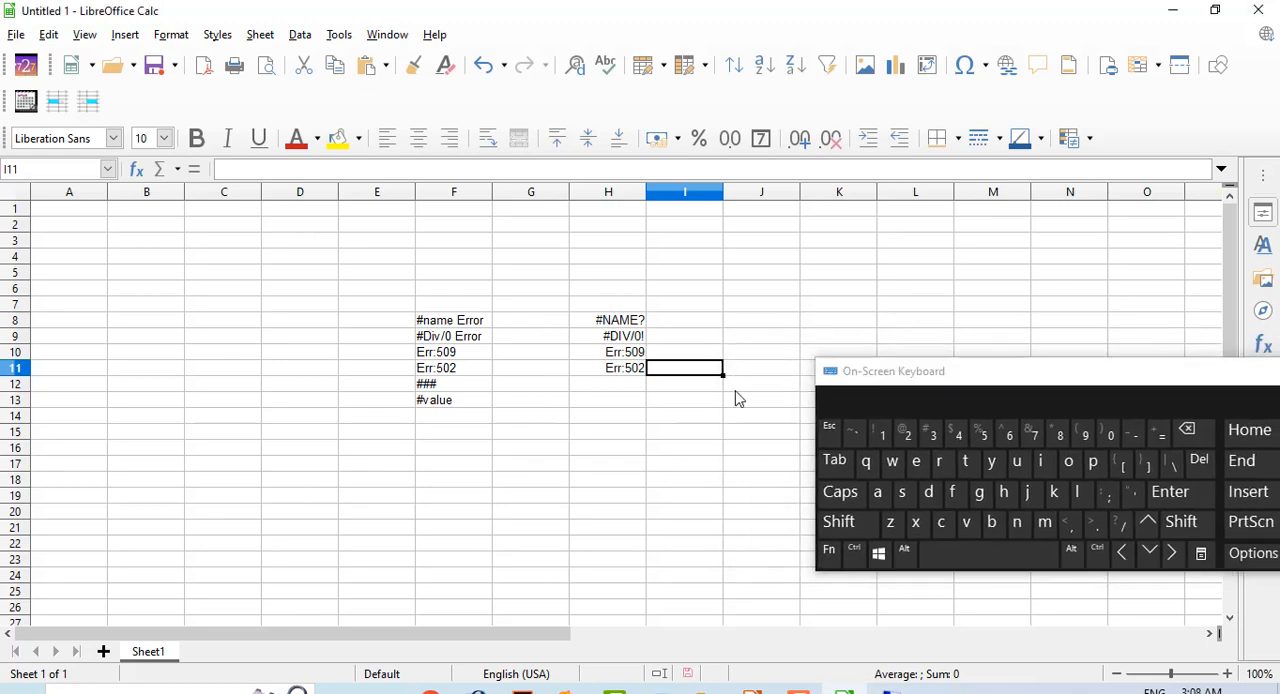
click(705, 386)
text(44444)
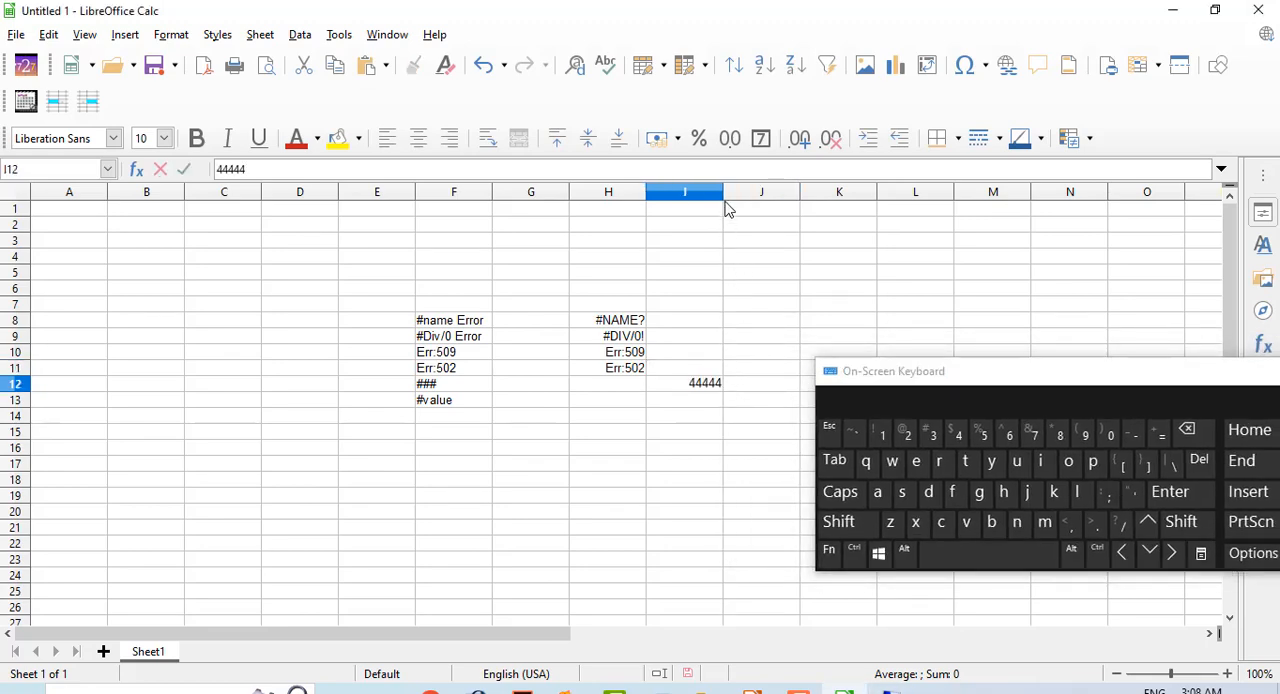
click(722, 198)
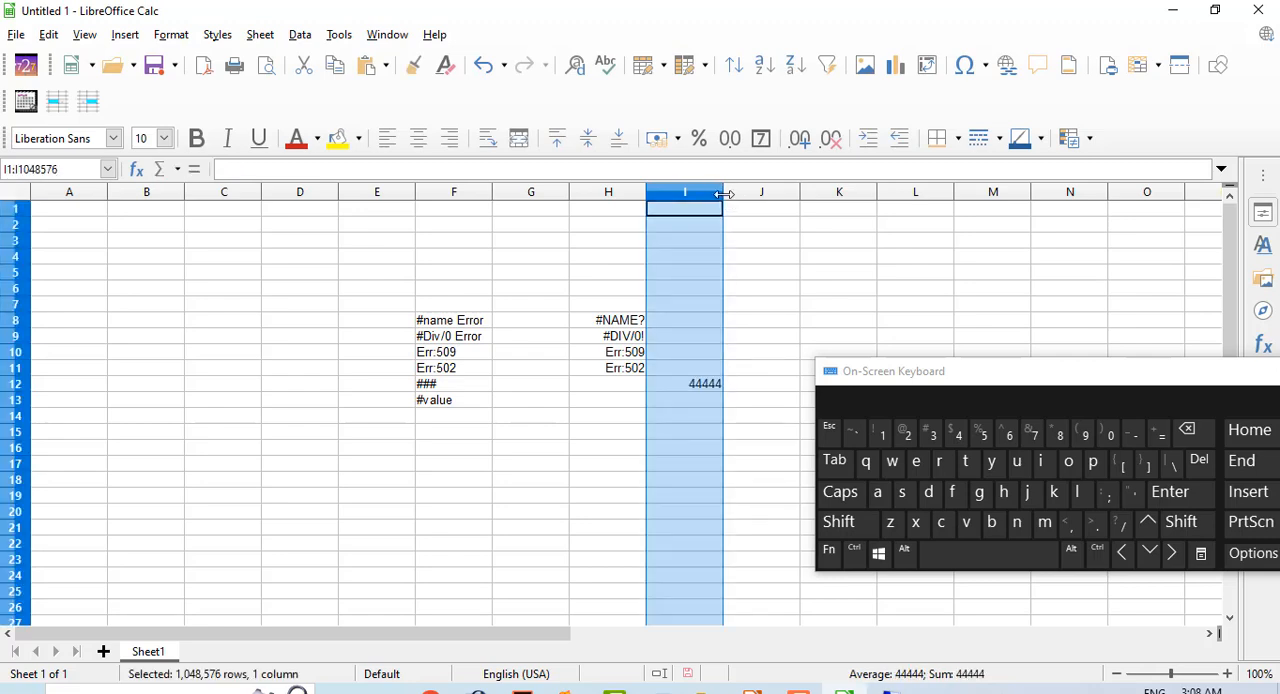
drag(723, 194, 676, 196)
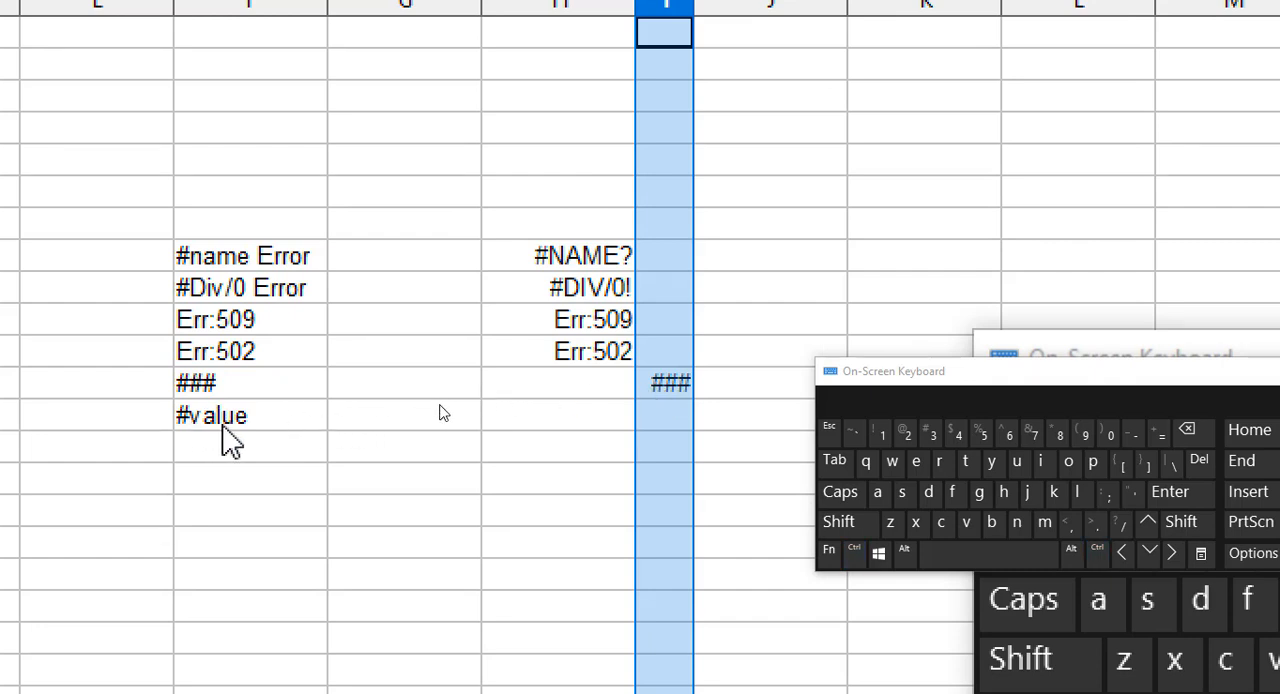
Enter 4 in cell I1.
text(4)
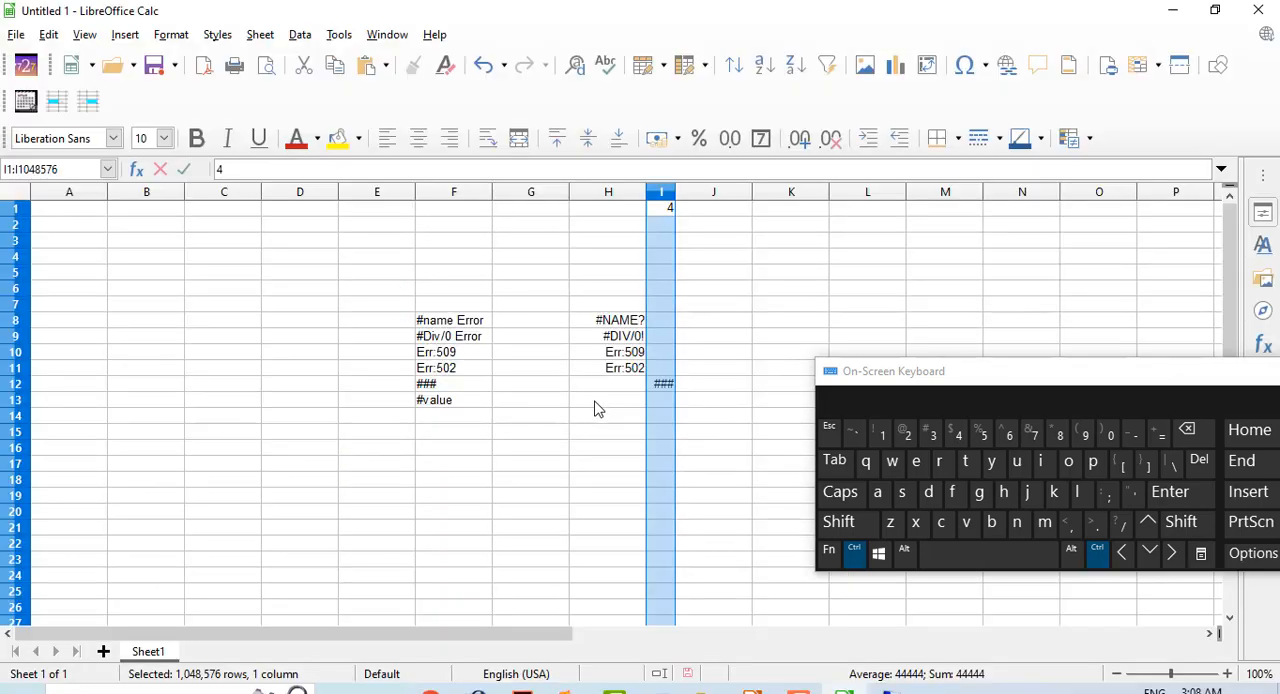
click(538, 432)
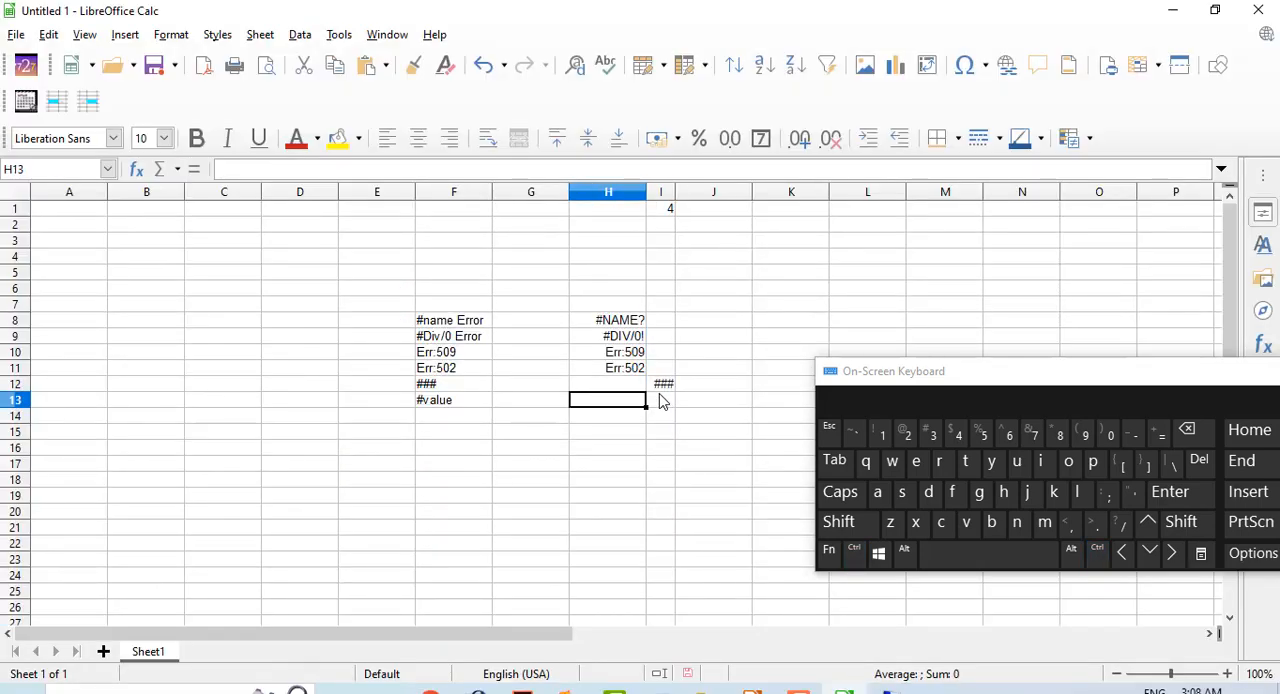
Enter the formula =sum(12+b) in cell H12.
click(632, 388)
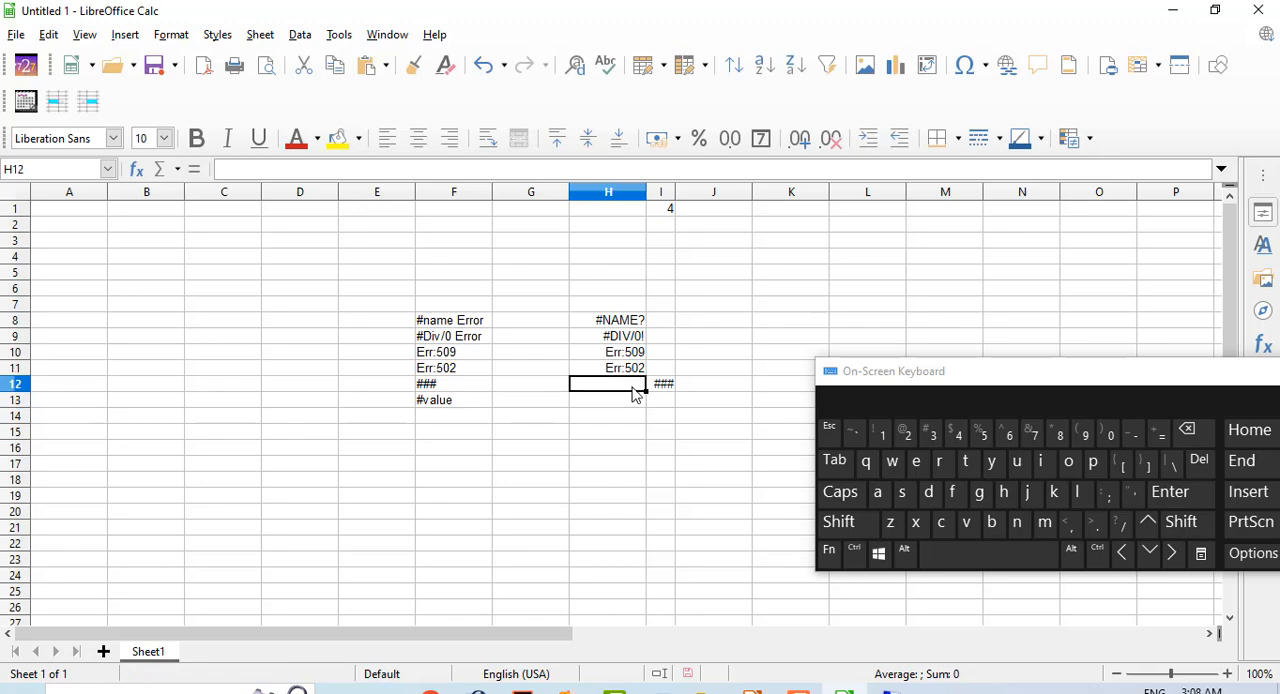
click(1158, 433)
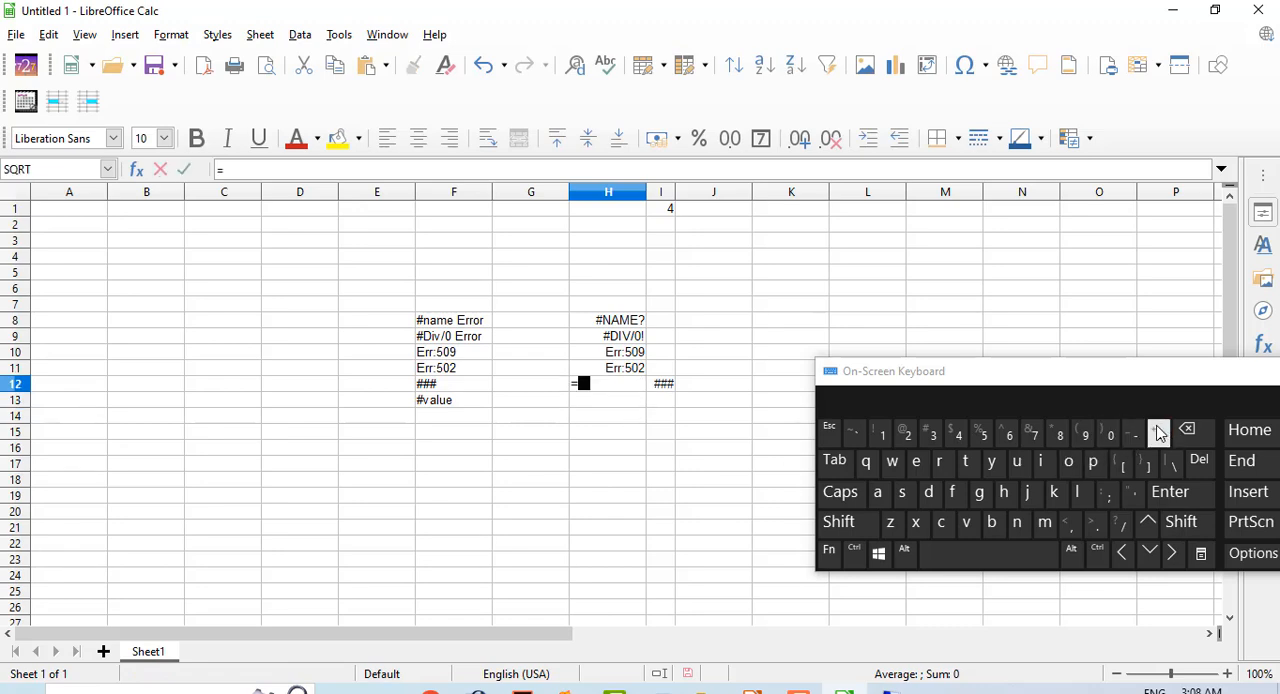
text(sum()
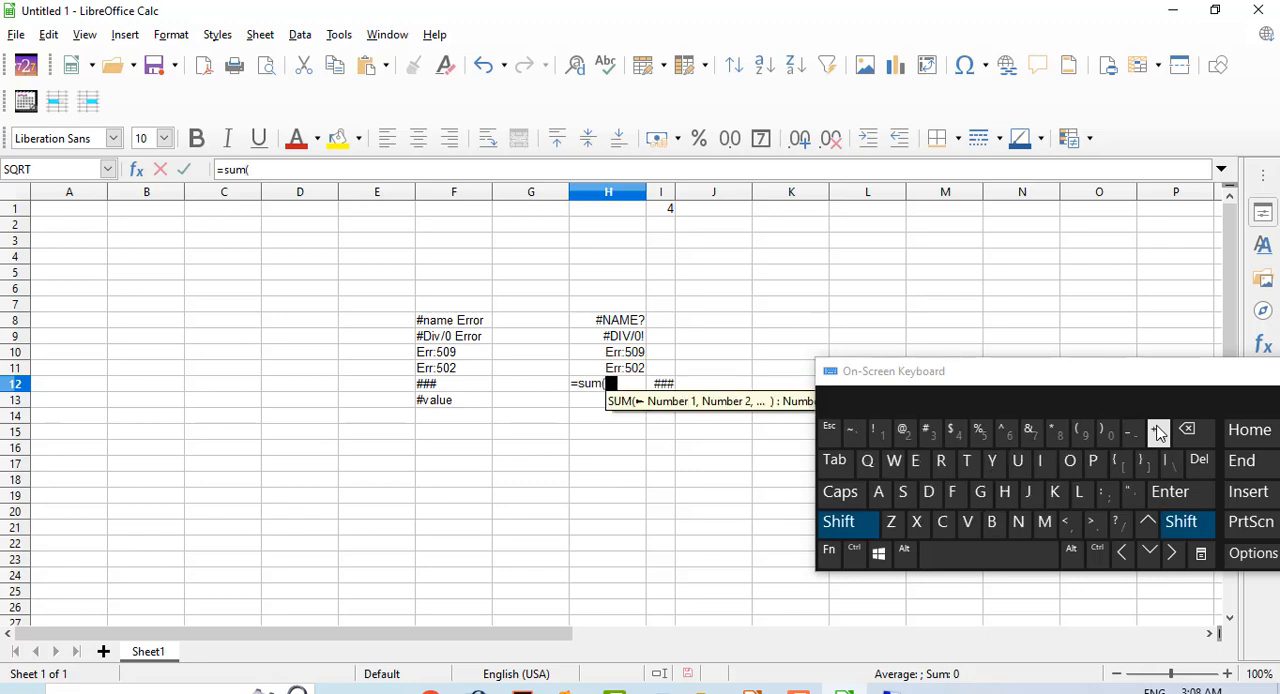
text(12)
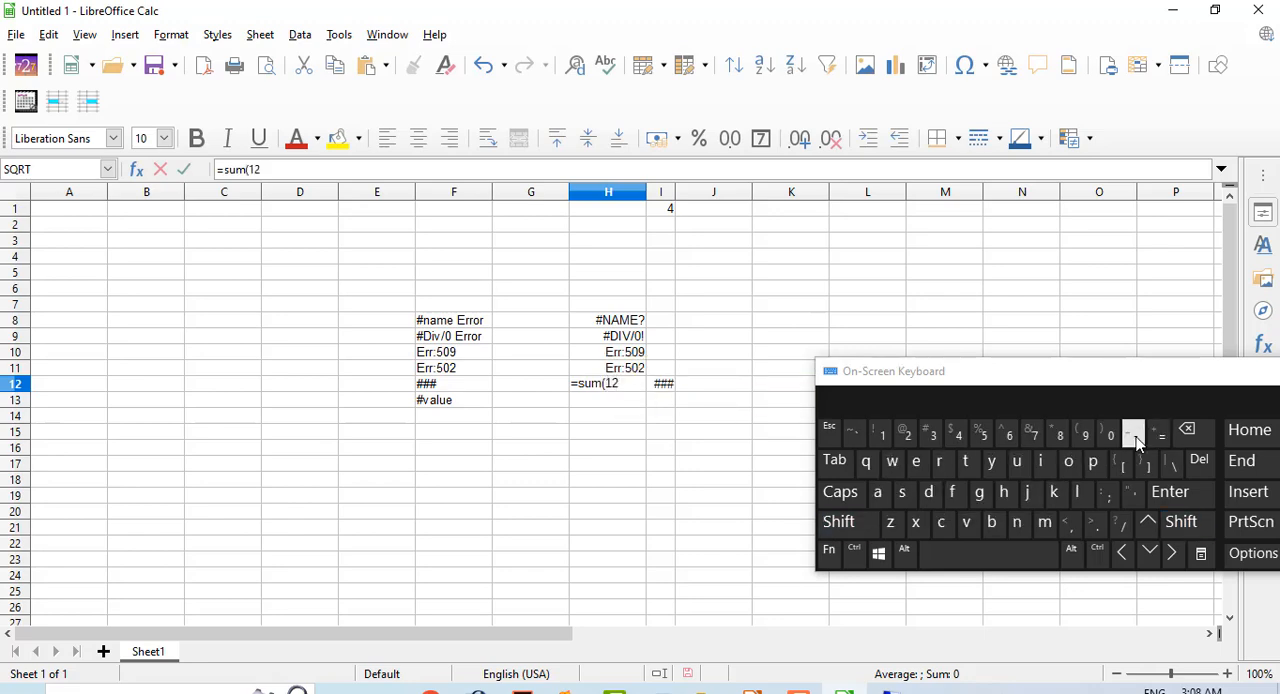
text(+)
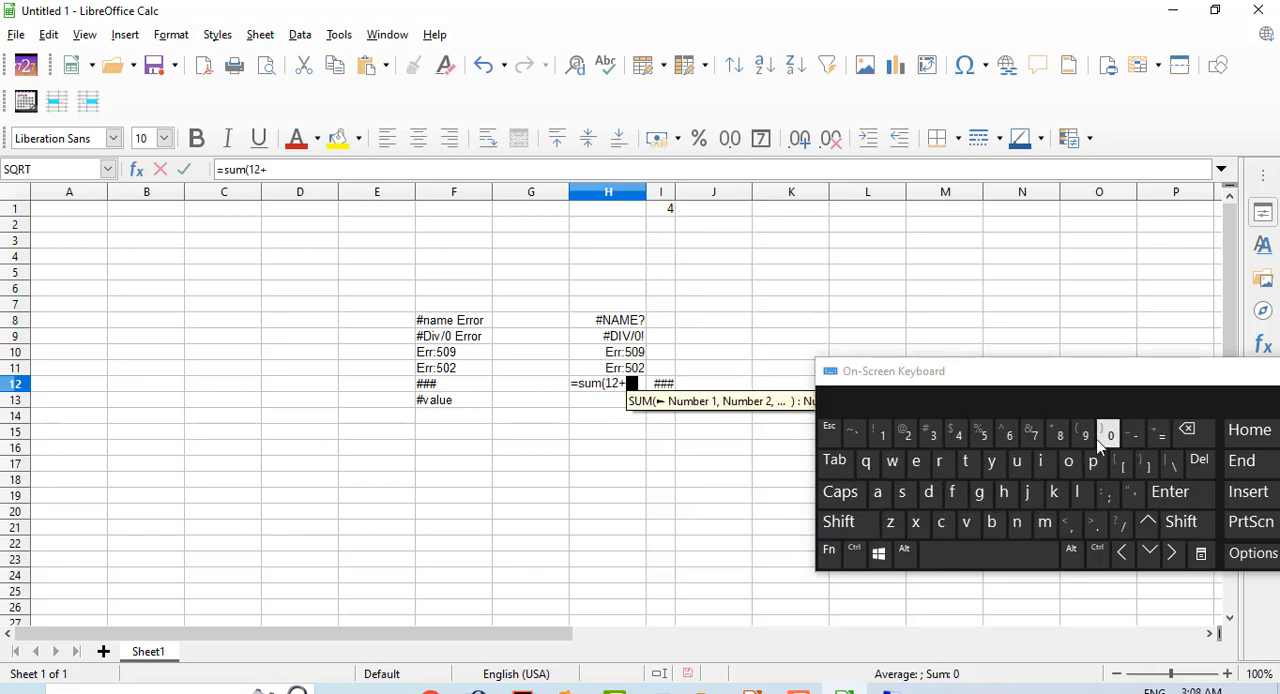
text(b)
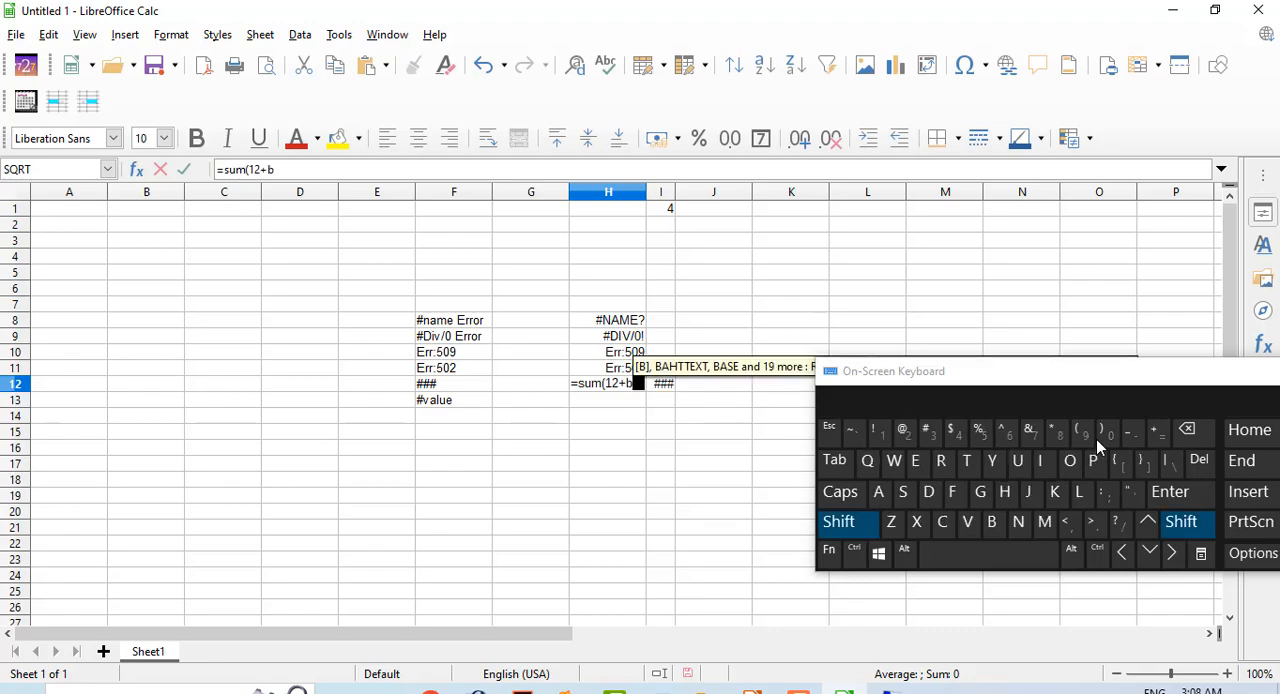
text())
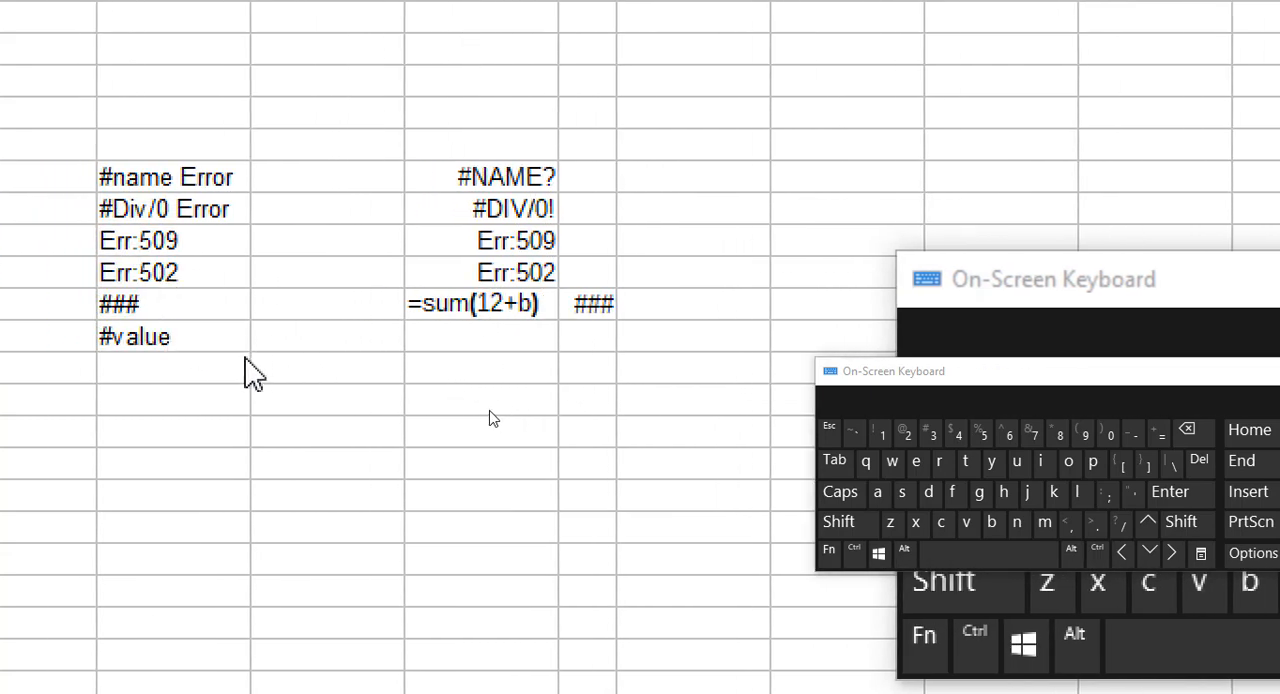
key(Return)
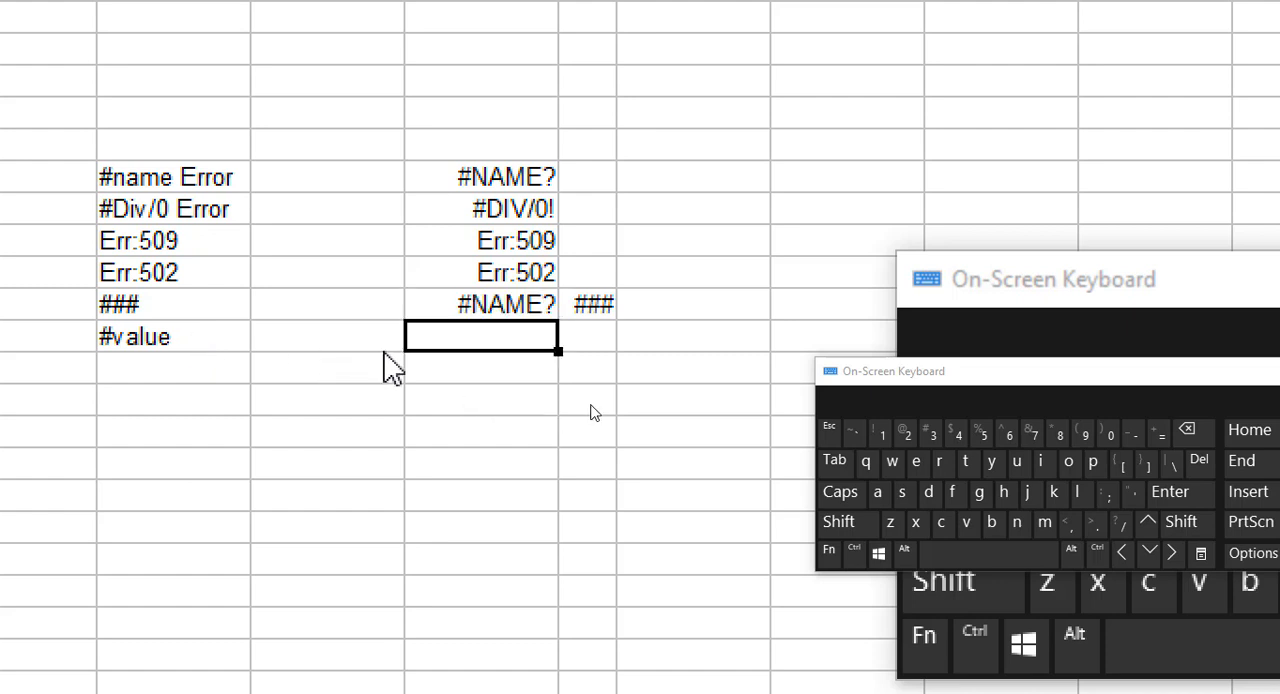
click(486, 306)
double_click(486, 305)
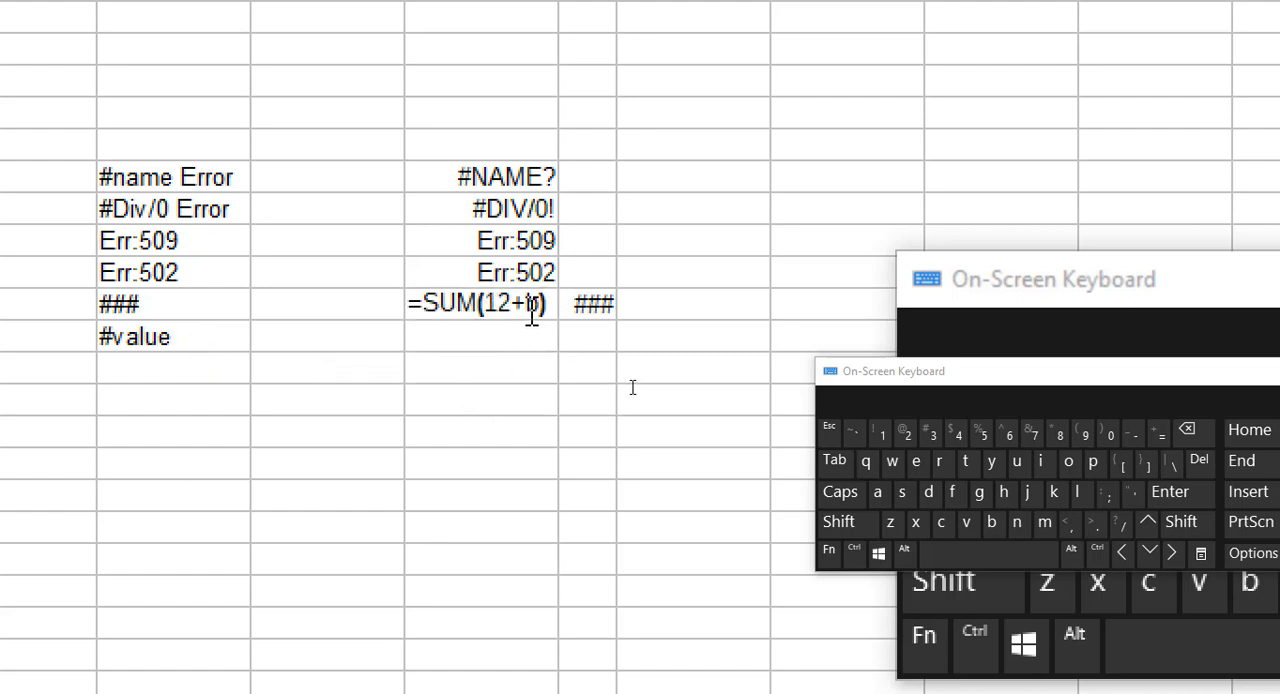
key(Return)
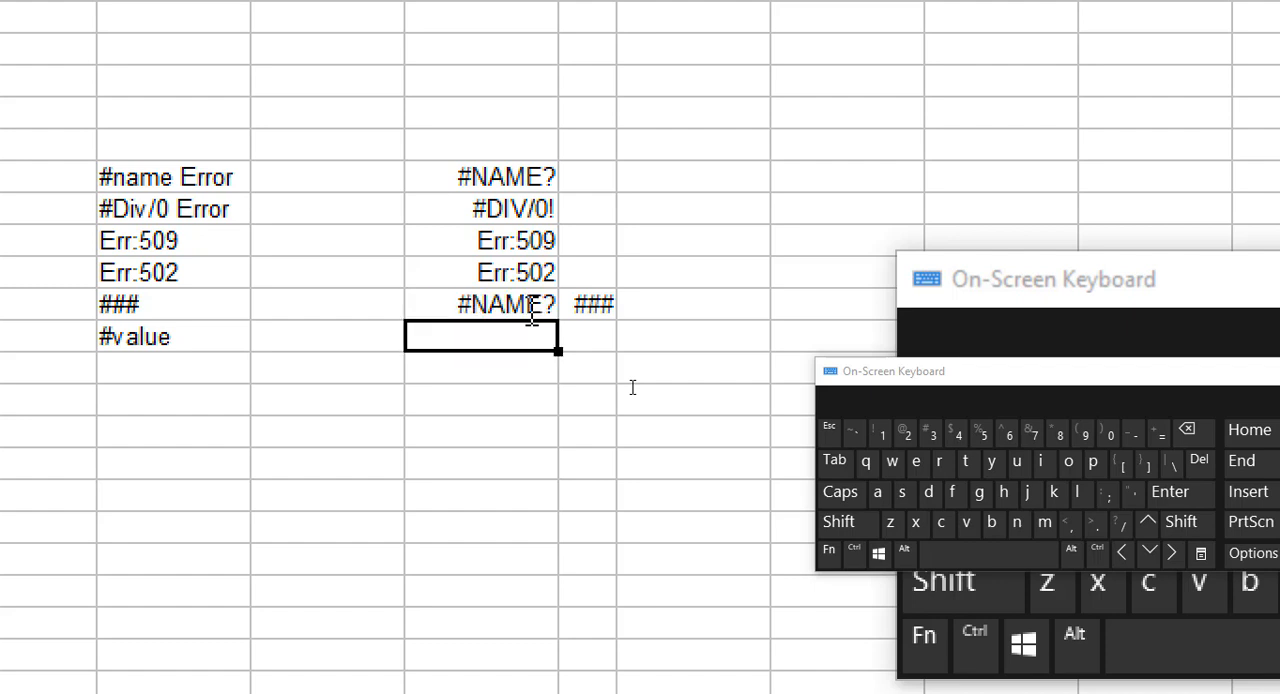
click(540, 318)
double_click(540, 312)
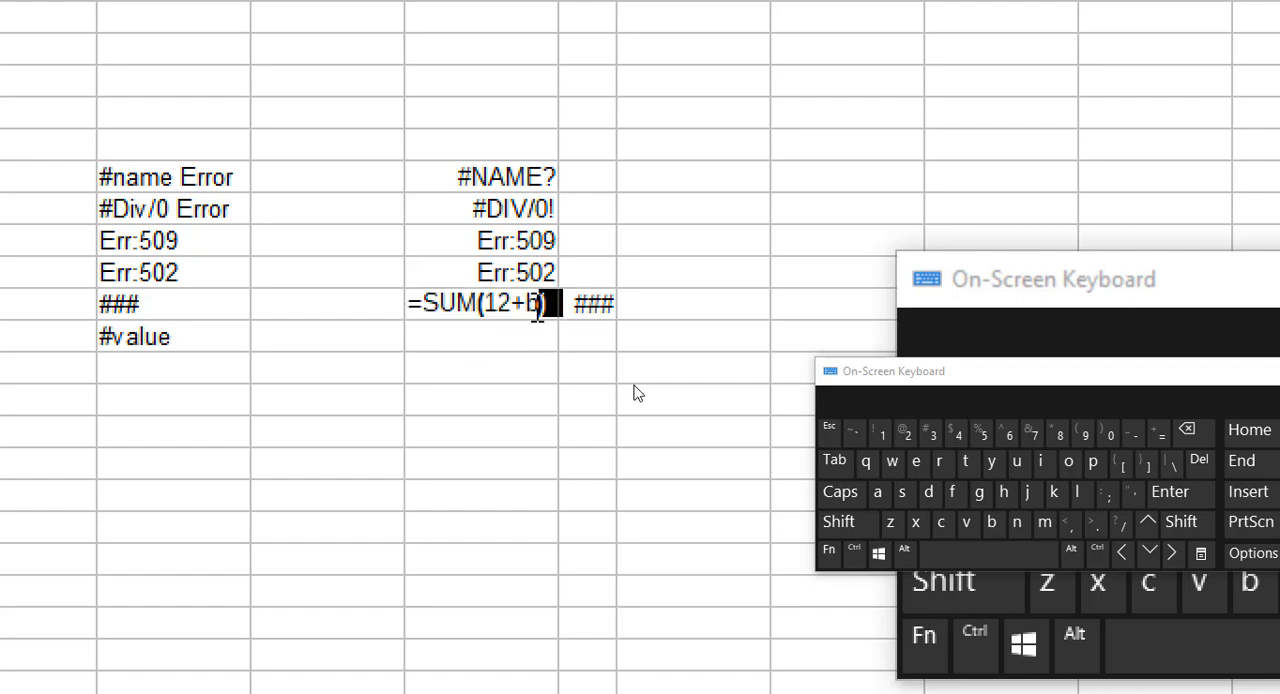
key(Escape)
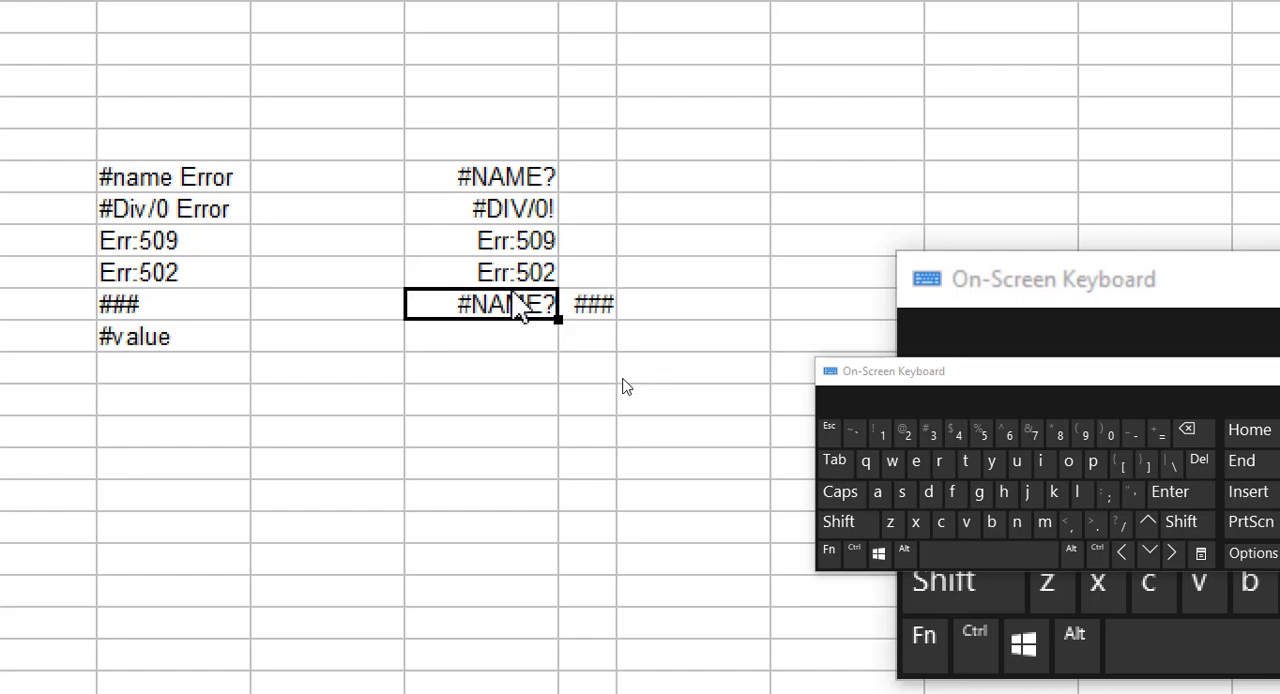
Delete the entire SUM formula from cell H12 in the ### row, leaving the cell empty.
triple_click(509, 301)
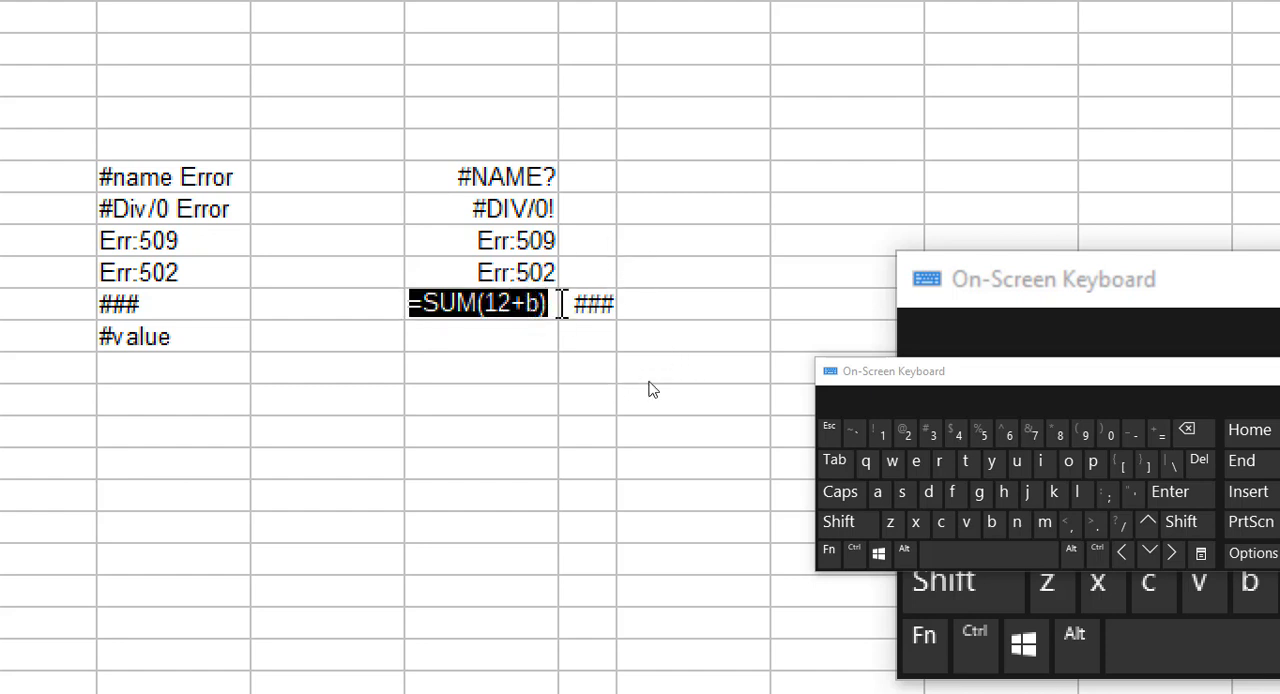
double_click(547, 295)
click(548, 296)
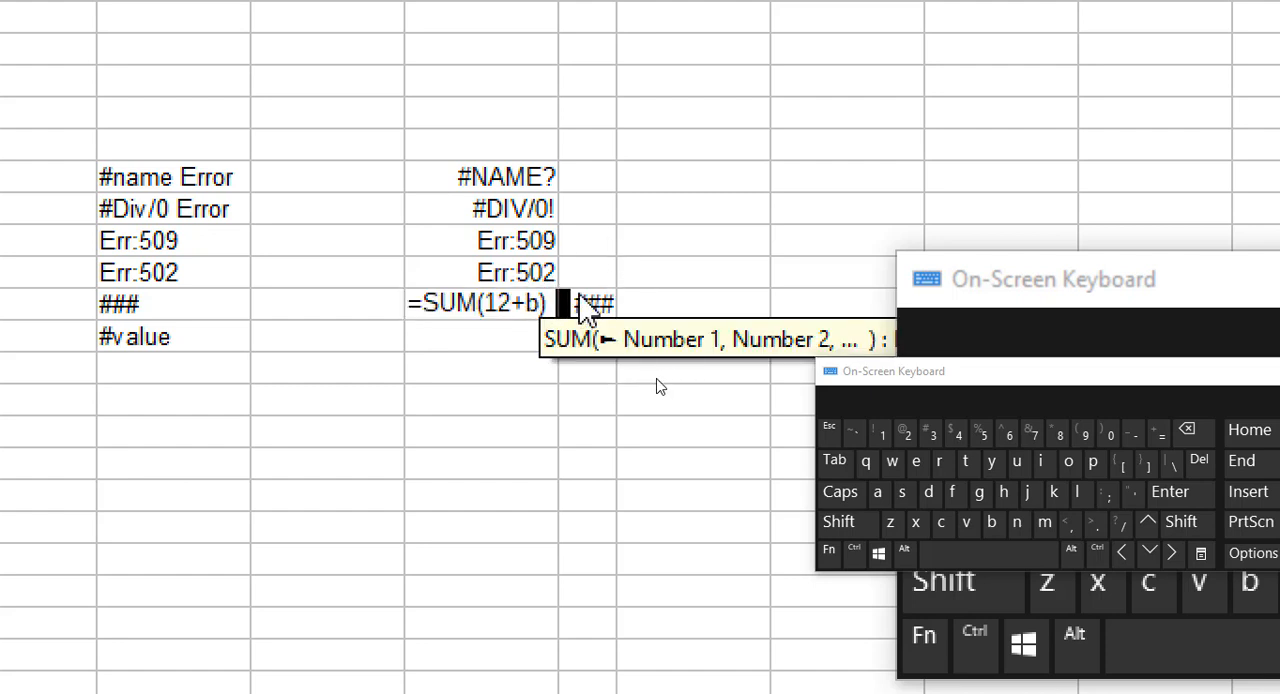
key(Left)
key(BackSpace)
key(BackSpace)
key(BackSpace)
key(BackSpace)
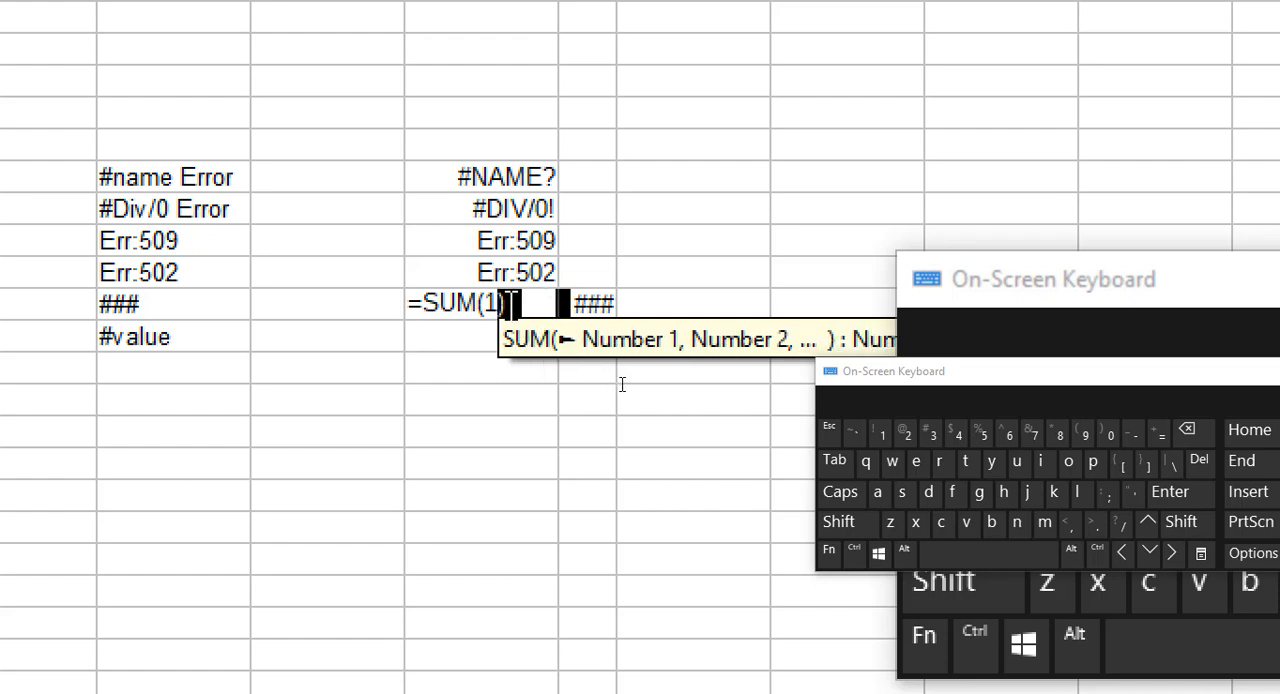
key(BackSpace)
key(BackSpace)
key(BackSpace)
key(BackSpace)
key(BackSpace)
key(BackSpace)
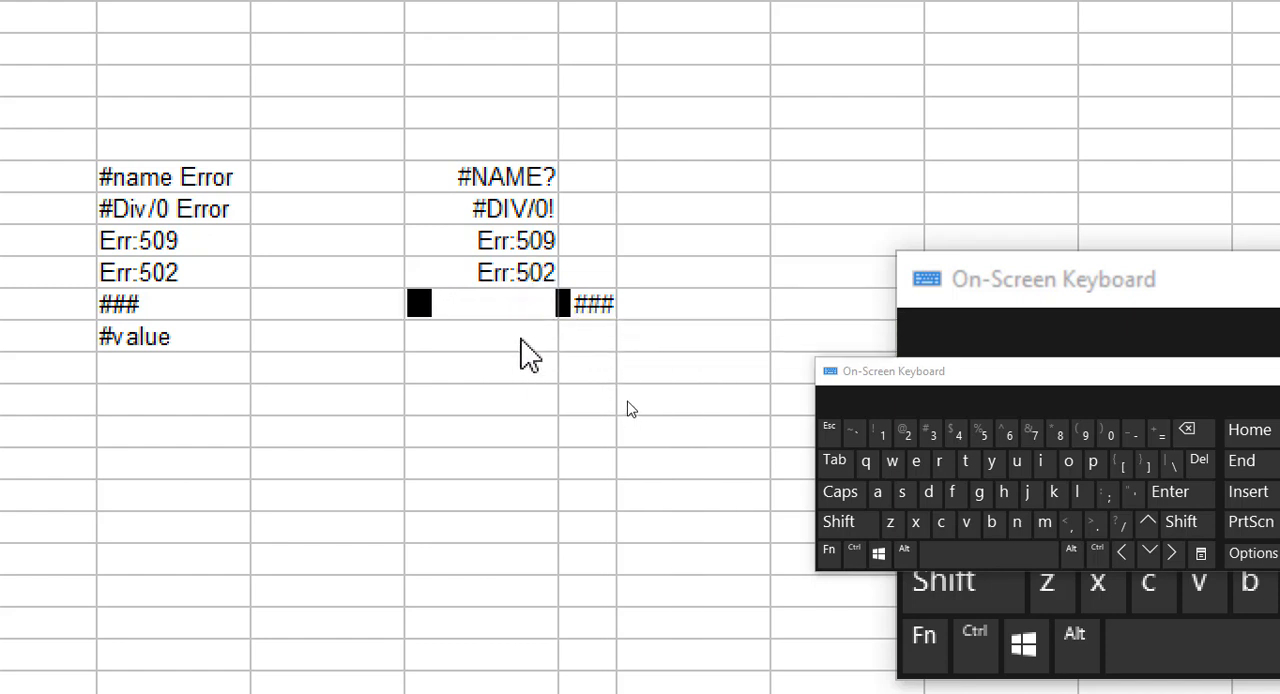
Enter 33 in cell J8, 22 in cell K8 and the text sd in cell L8.
click(733, 186)
text(33)
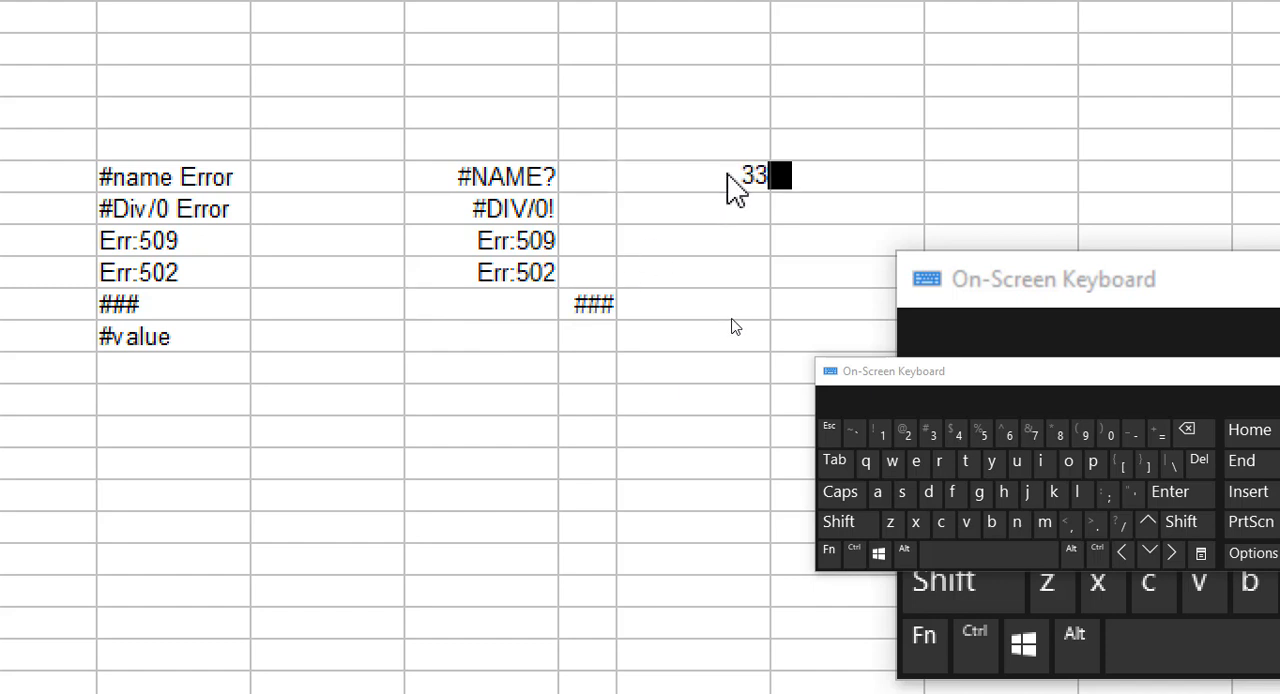
click(840, 173)
text(22)
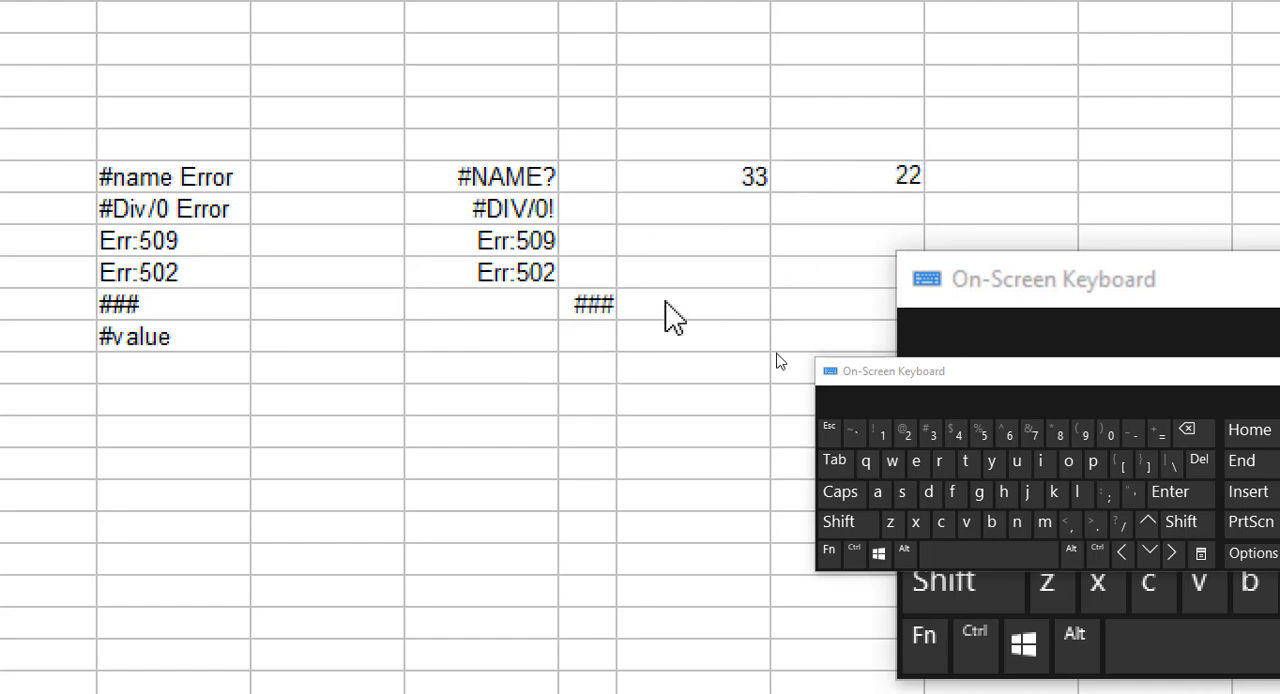
click(975, 190)
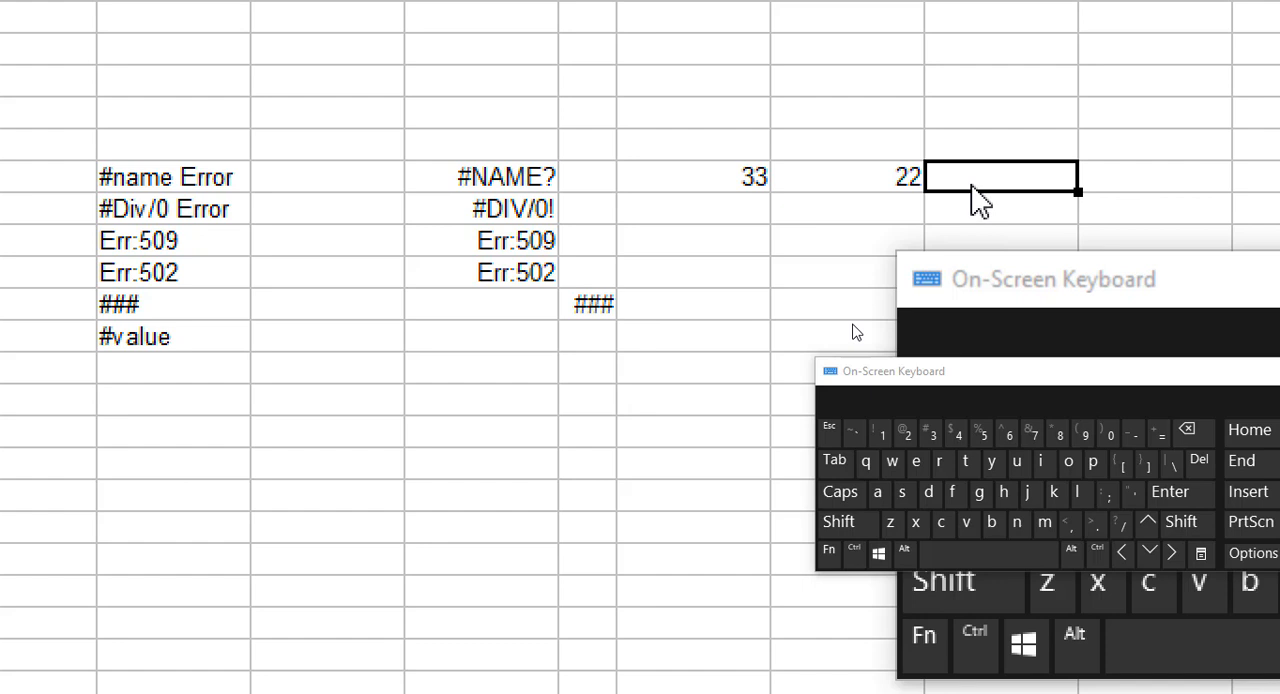
text(sd)
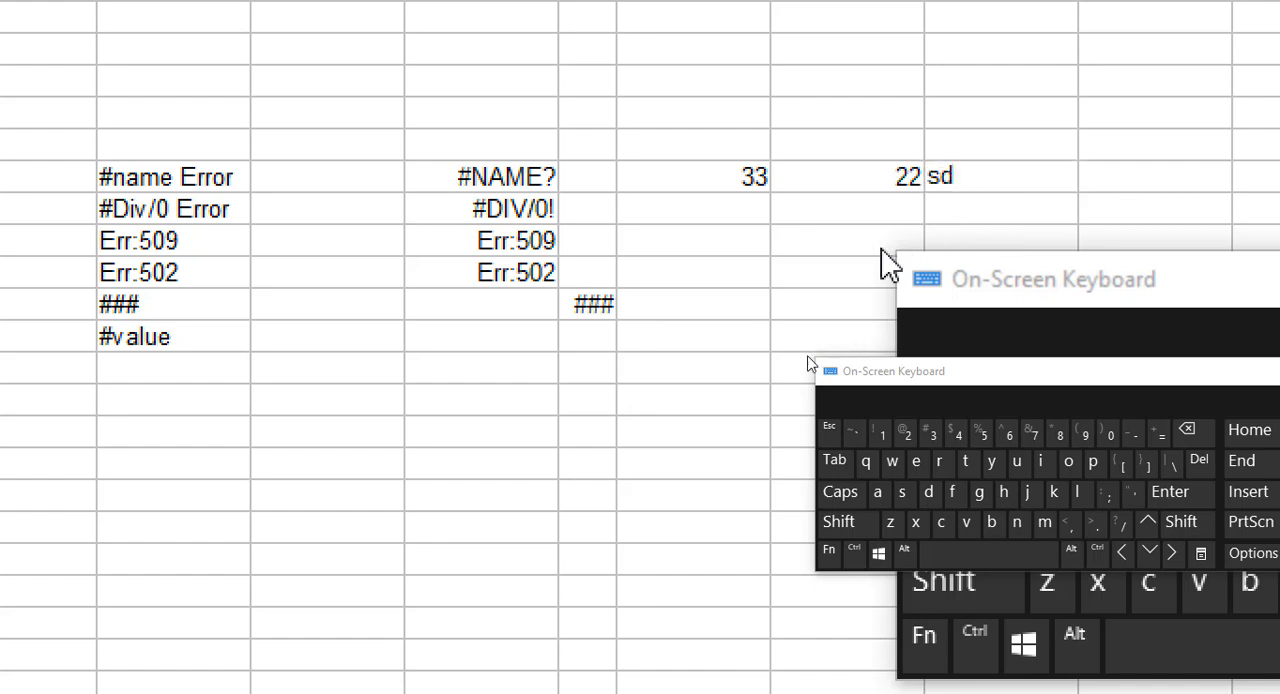
Enter the formula =sum(J8+K8+L8) in cell H13, in the #value row.
click(474, 336)
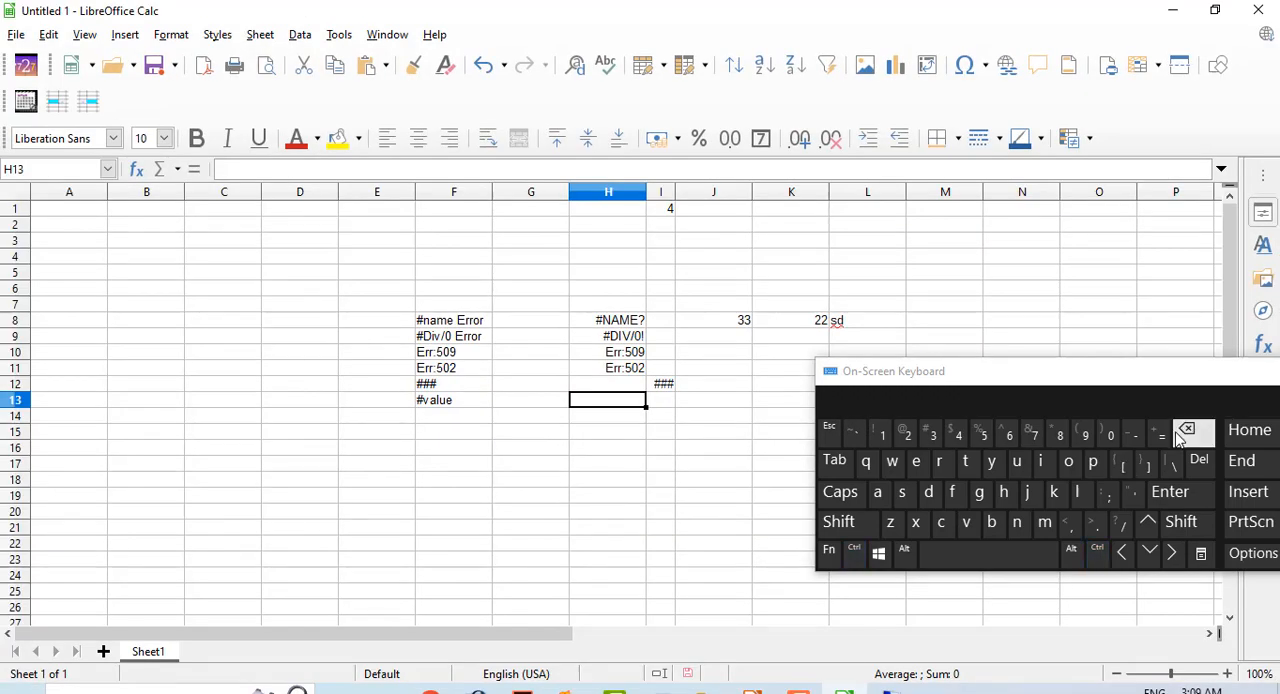
click(1158, 435)
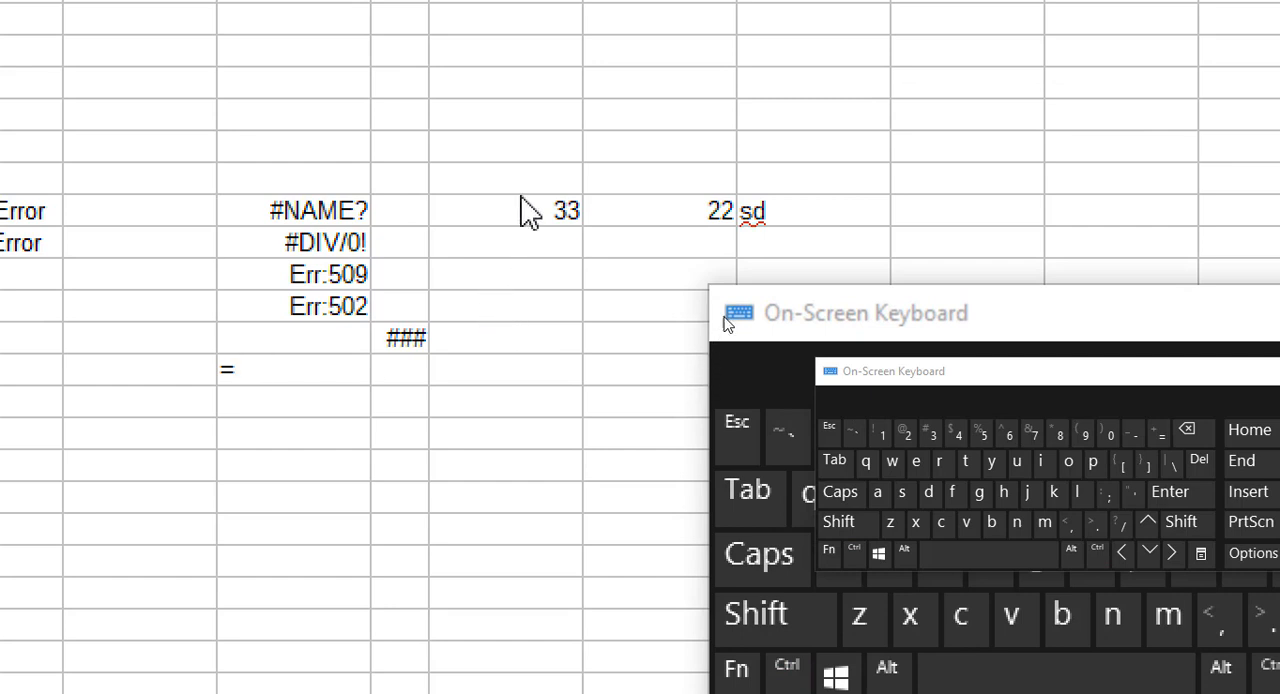
text(su)
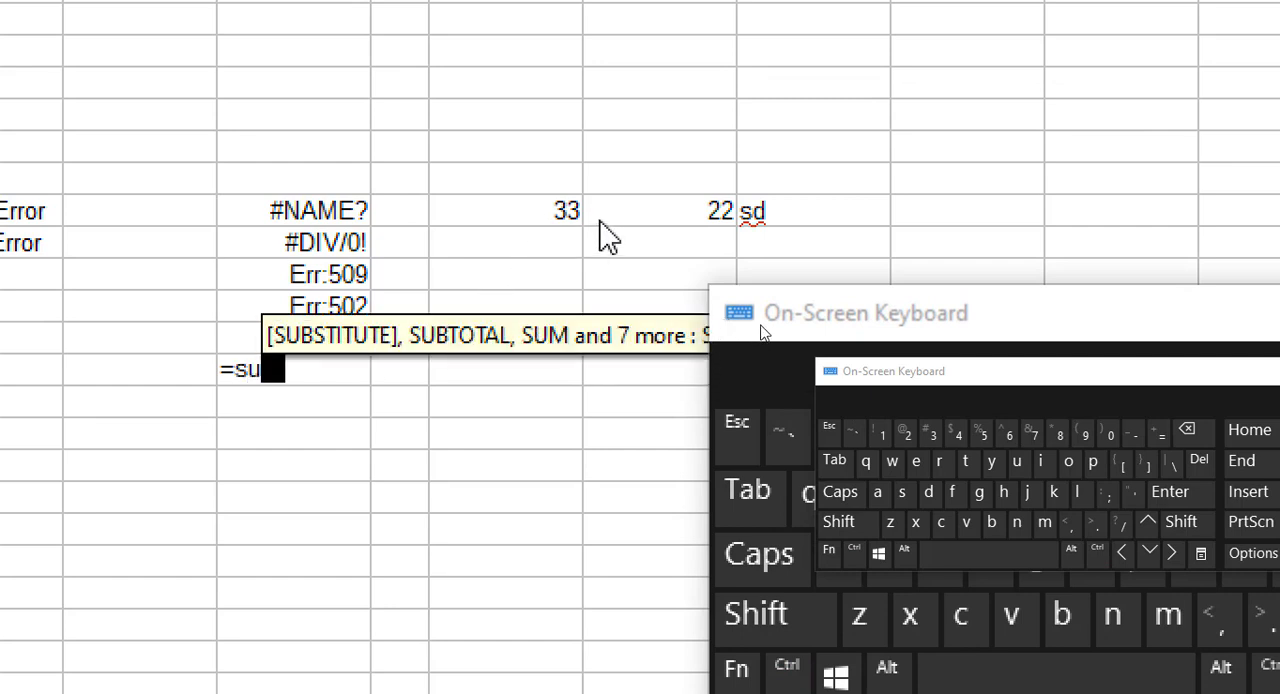
text(m()
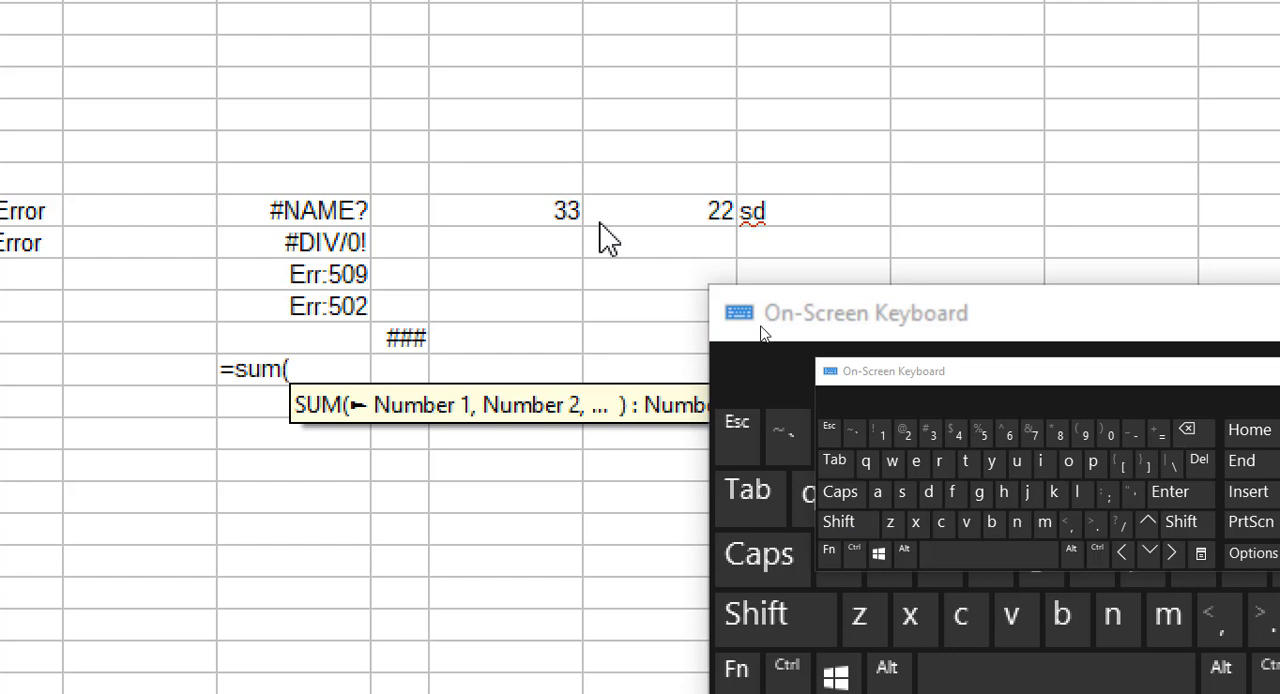
click(578, 228)
text(+)
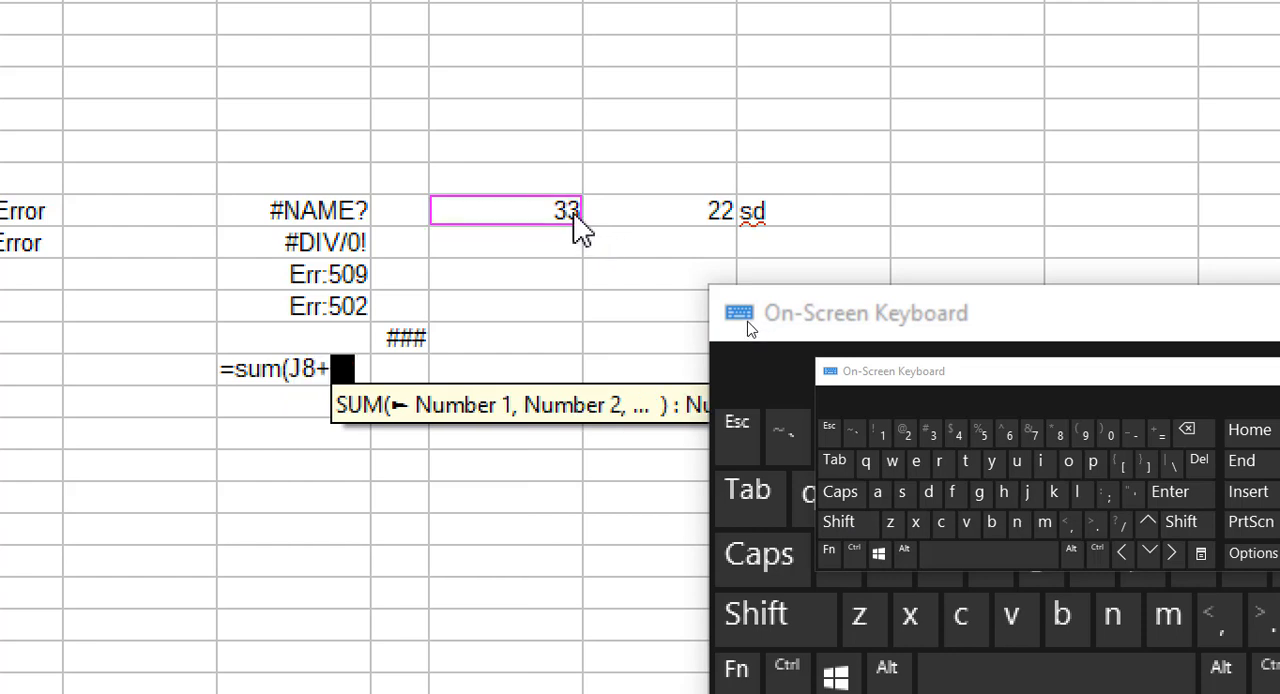
click(686, 217)
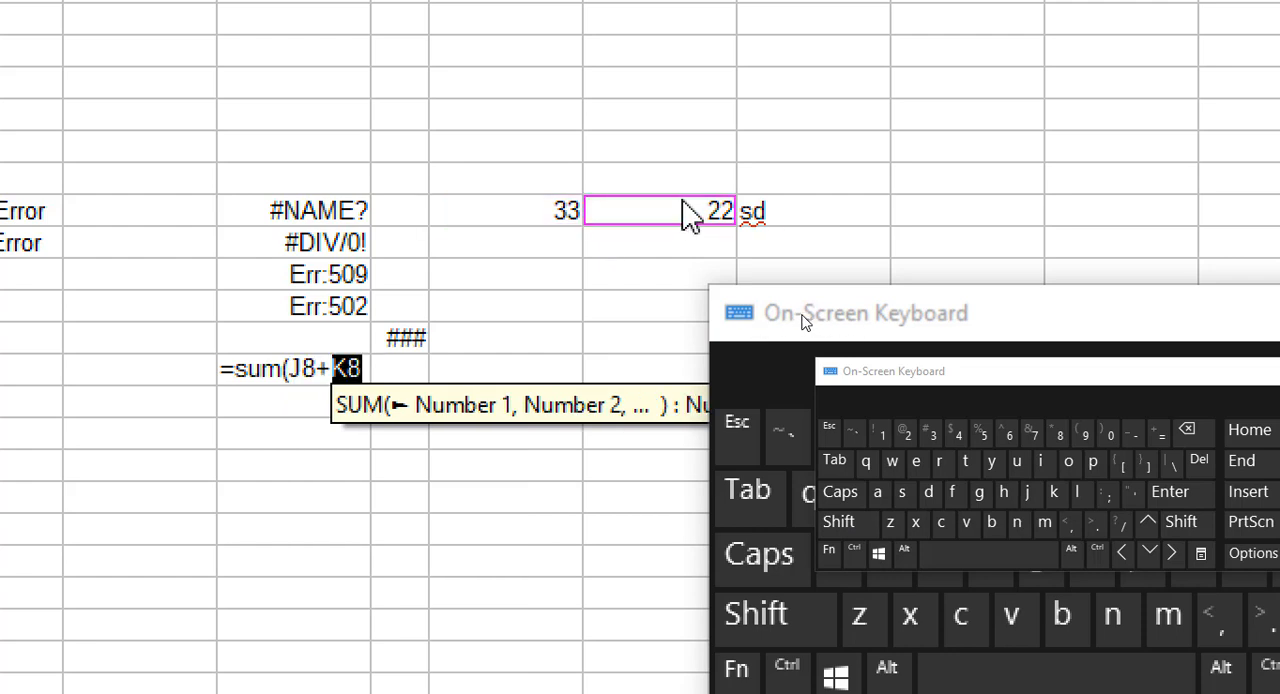
text(+)
click(762, 217)
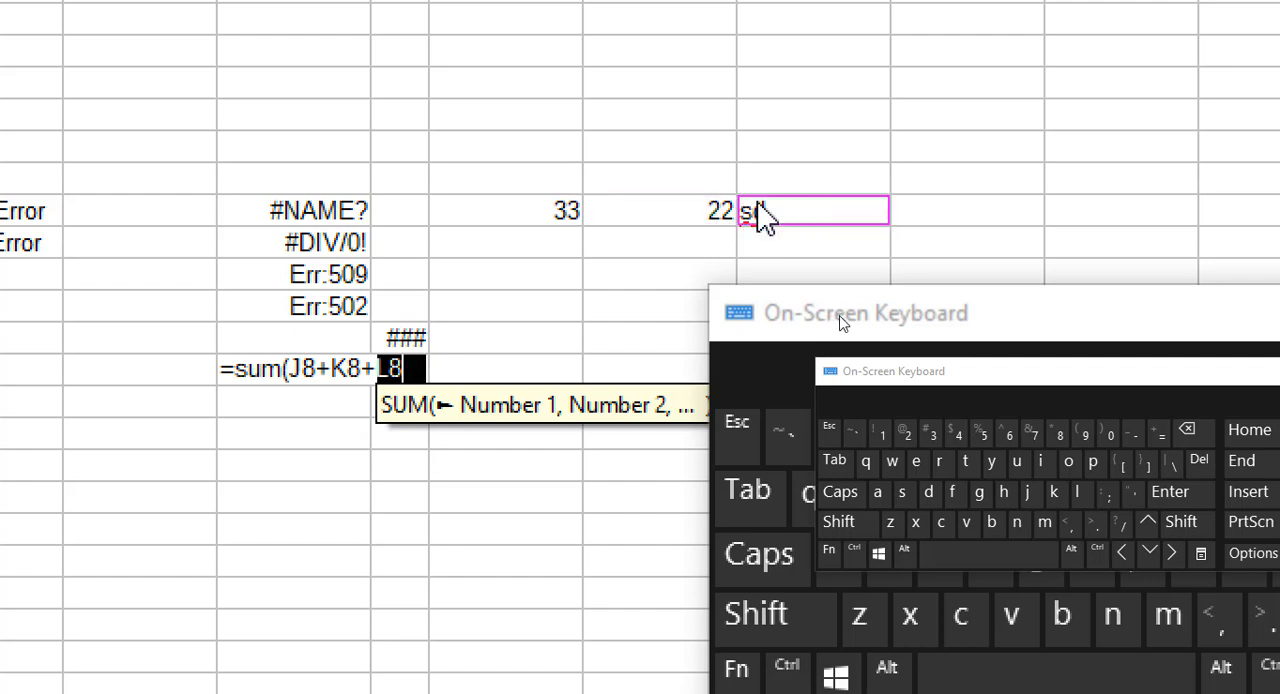
key(shift)
key(Return)
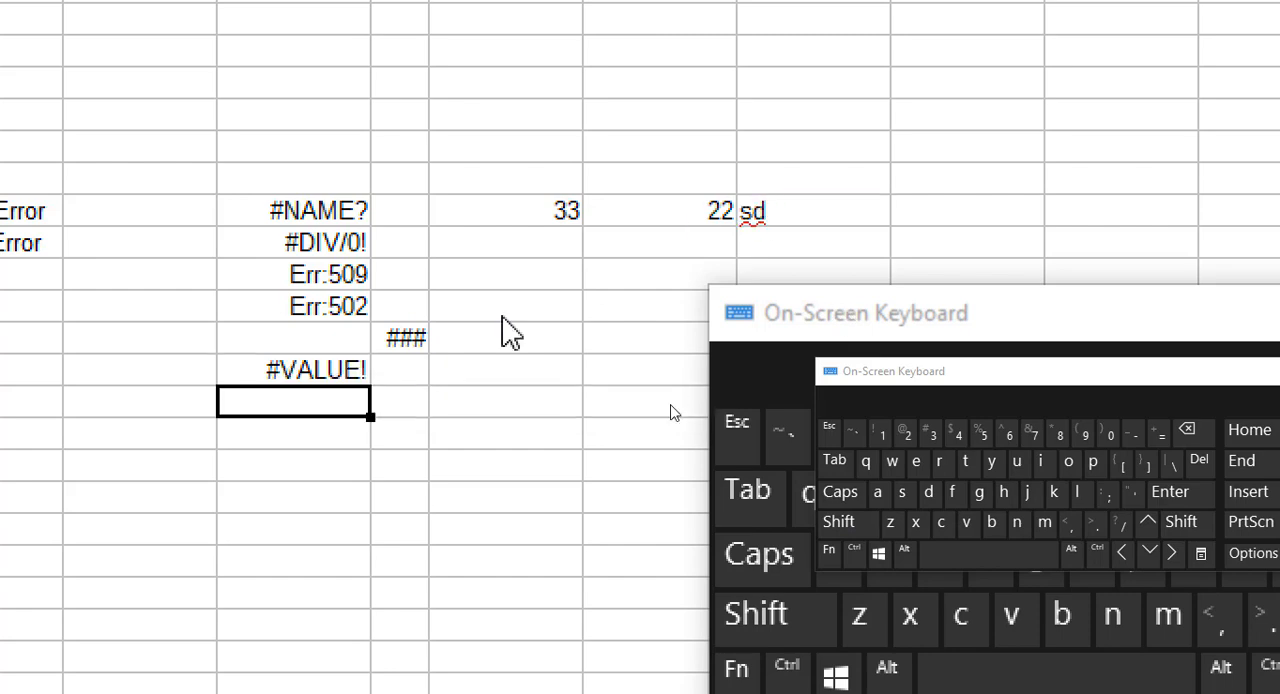